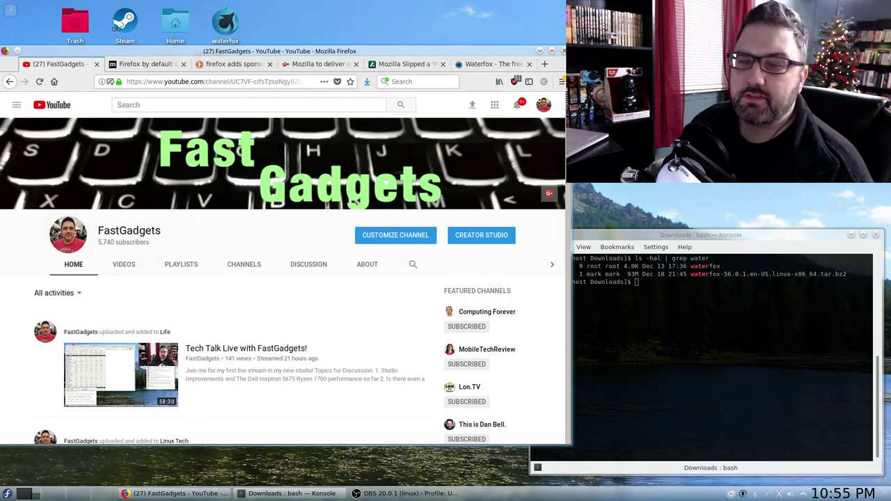
Step: Open a new tab on Firefox's new-tab page with top sites and highlighted stories
key("ctrl+t")
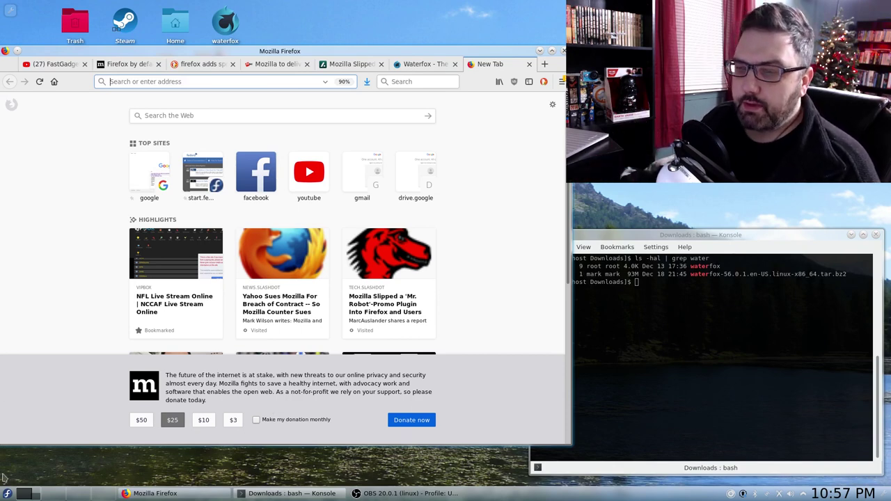
Step: Switch to the ZDNet tab 'Mozilla to deliver ads in its Firefox browser'
left_click(277, 64)
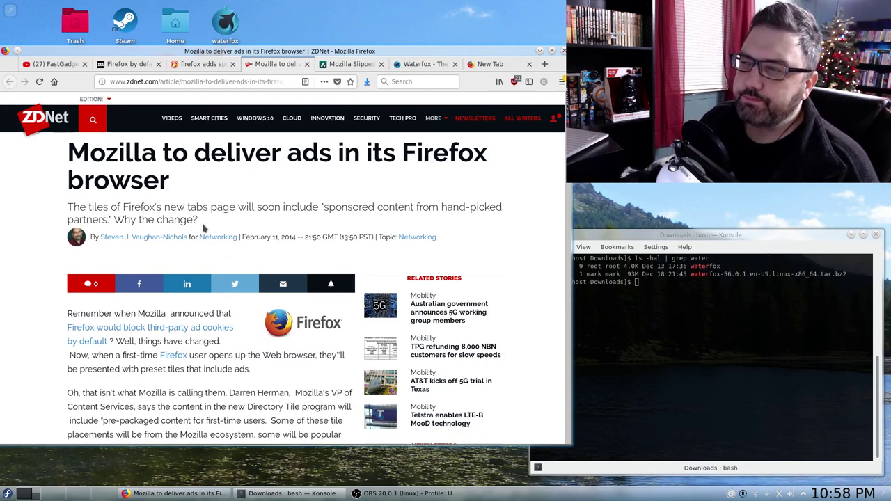
Step: Go to the Slashdot Mr. Robot plugin story and highlight the quote 'MY REALITY IS JUST DIFFERENT THAN YOURS.'
left_click(345, 64)
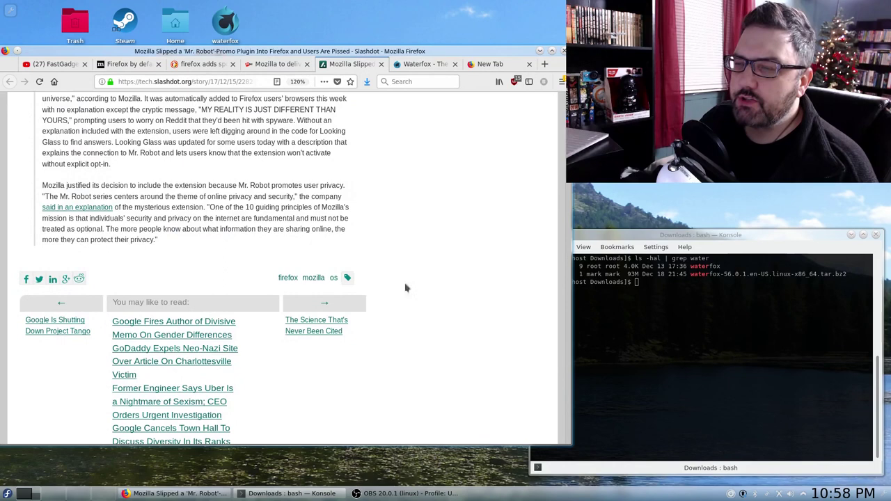
scroll(449, 298, "up", 5)
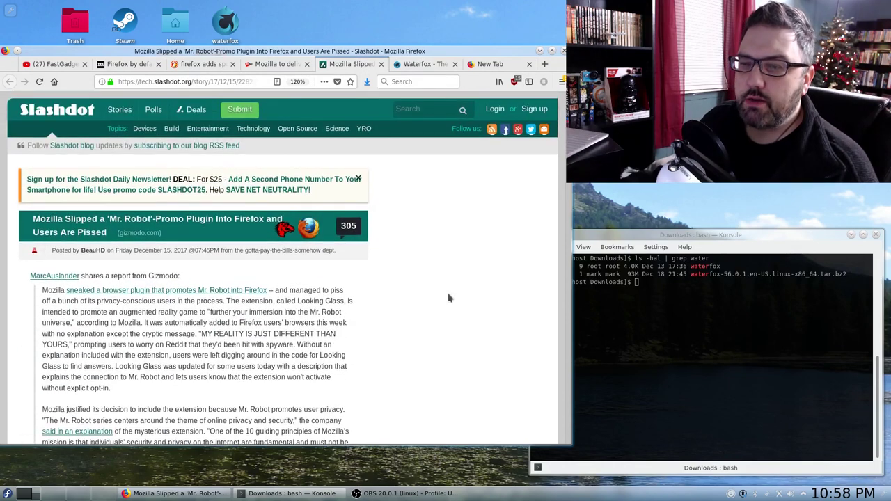
scroll(449, 298, "down", 1)
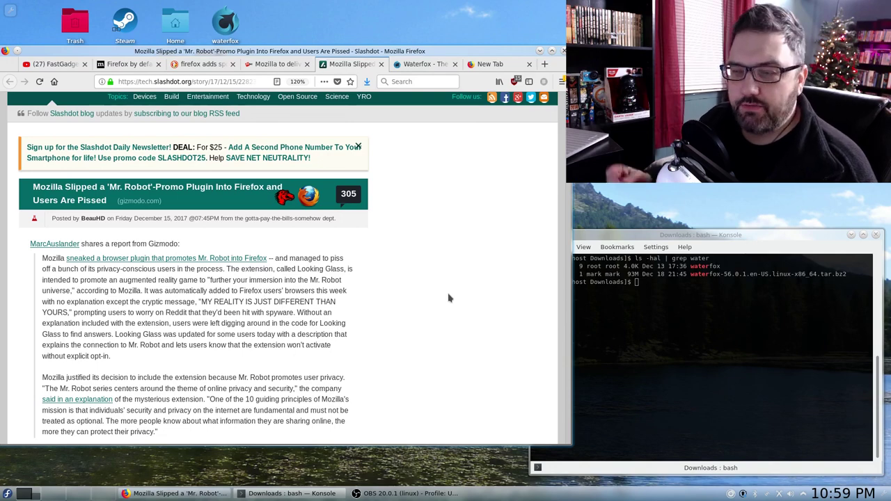
scroll(449, 298, "down", 2)
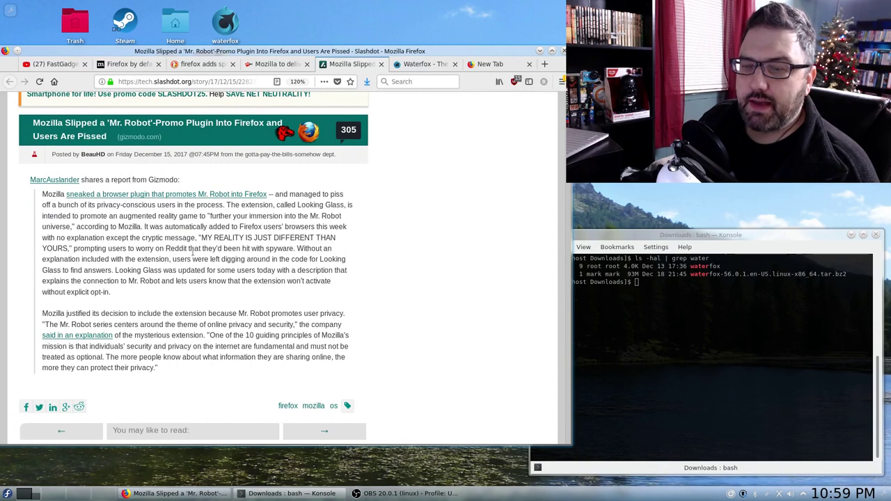
left_click_drag(200, 237, 72, 251)
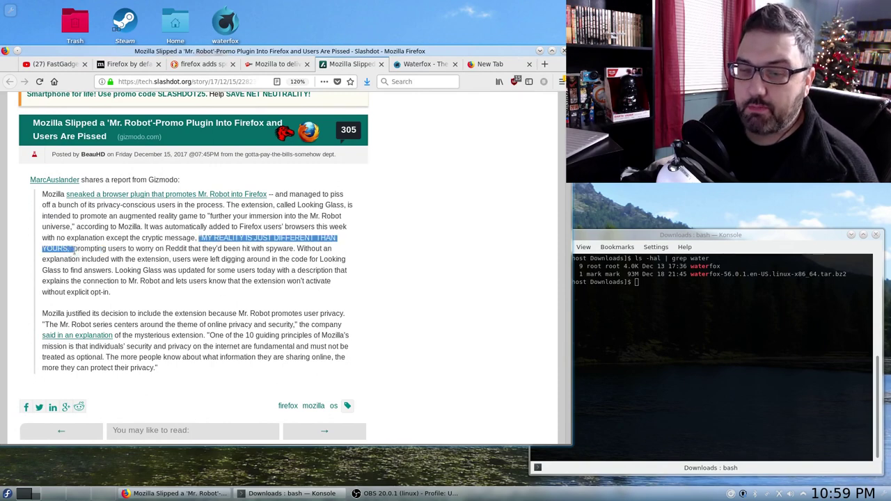
scroll(468, 296, "down", 1)
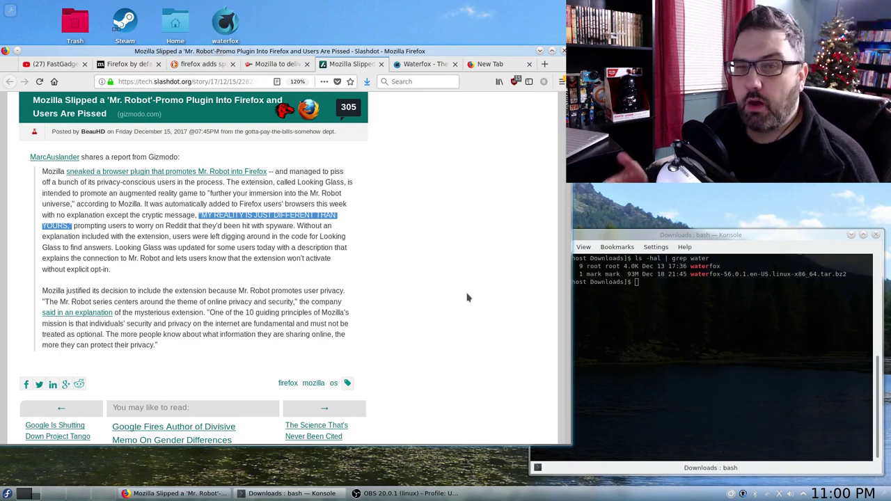
Step: Switch to the Waterfox project tab and return to the top of its page
left_click(423, 66)
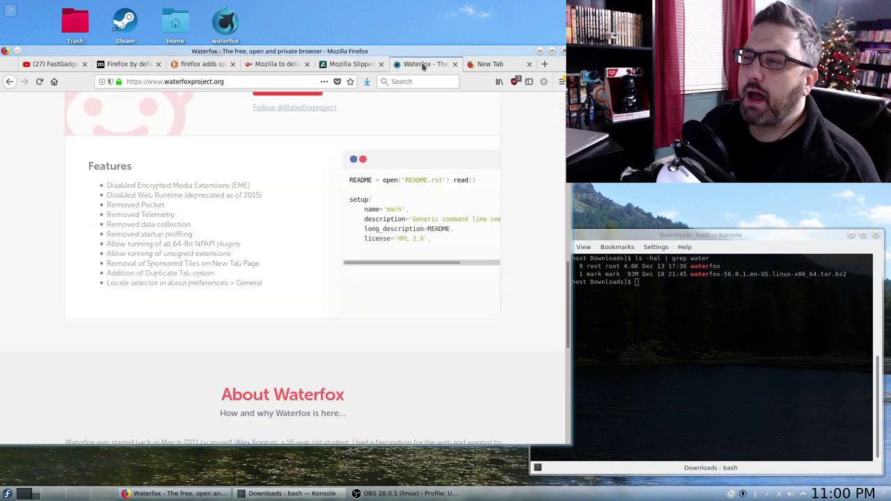
scroll(299, 360, "up", 1)
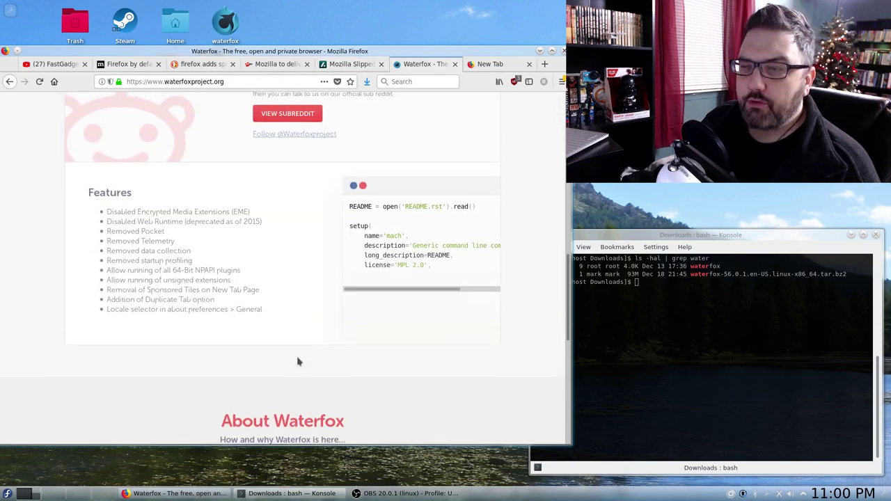
left_click_drag(566, 325, 565, 165)
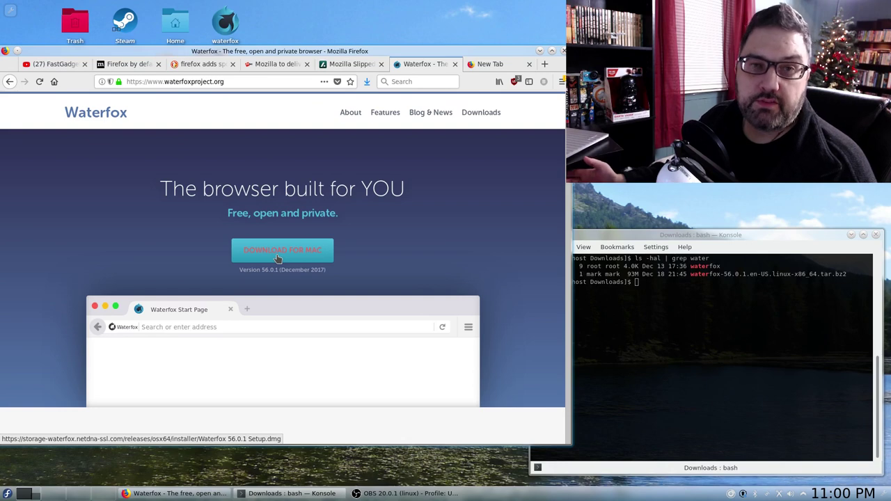
Step: Scroll through Waterfox's Features and Developers sections, then back to the download area
scroll(488, 249, "down", 5)
scroll(487, 249, "down", 3)
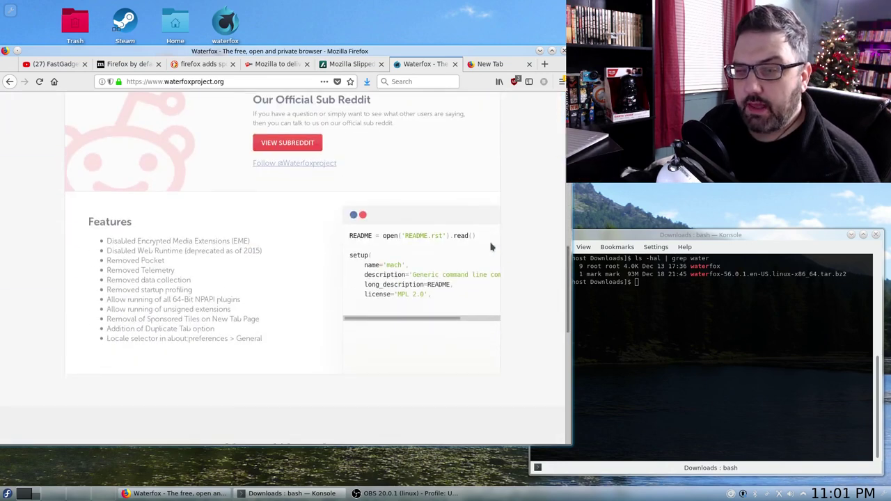
scroll(491, 247, "up", 2)
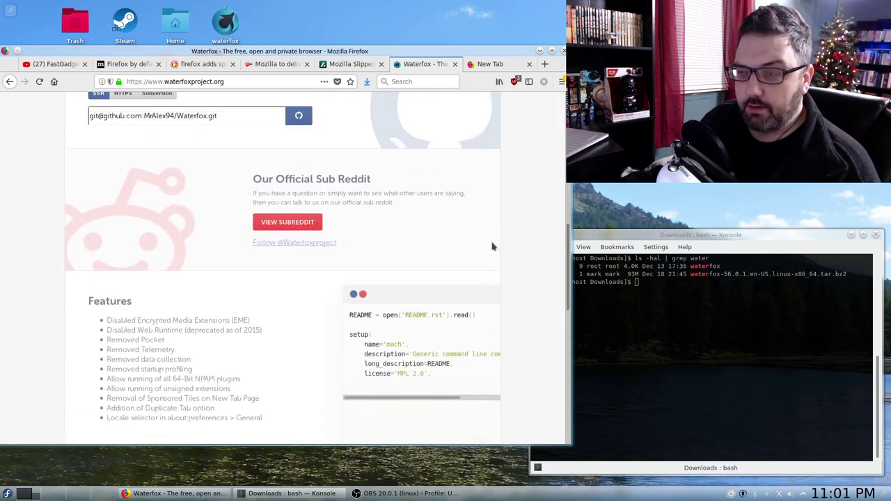
scroll(491, 246, "down", 10)
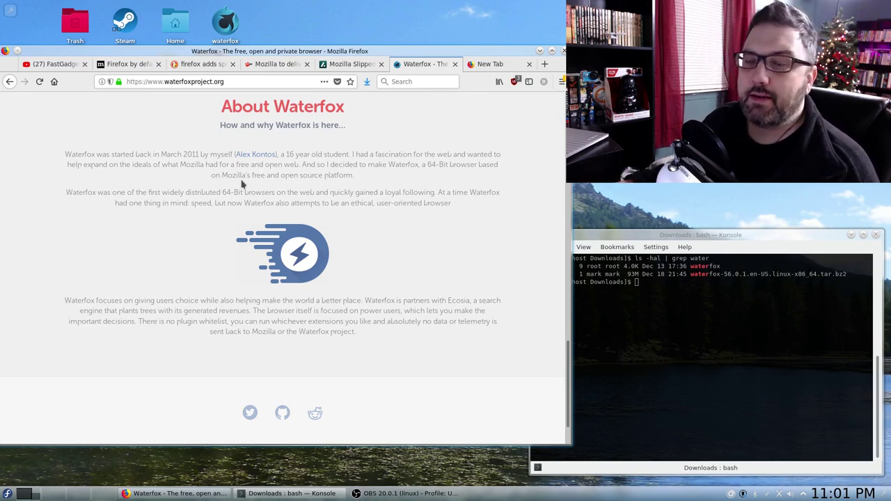
scroll(333, 289, "up", 5)
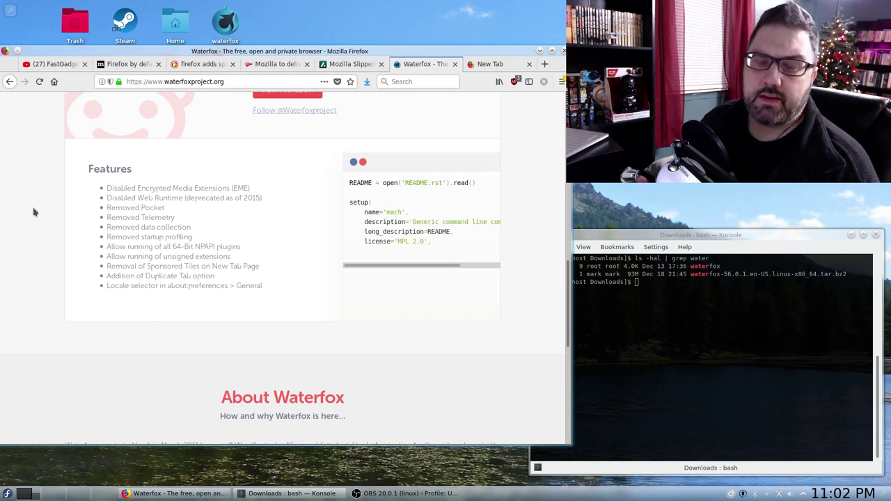
scroll(378, 358, "down", 3)
scroll(384, 354, "up", 10)
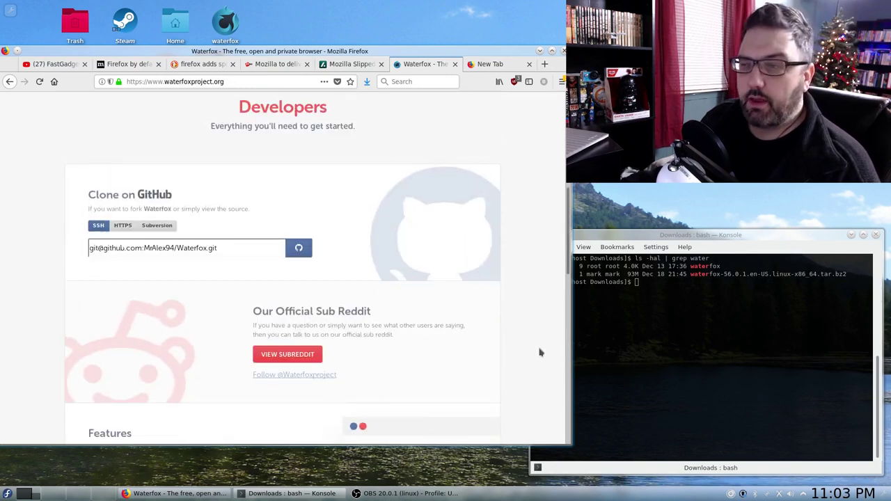
scroll(540, 353, "up", 6)
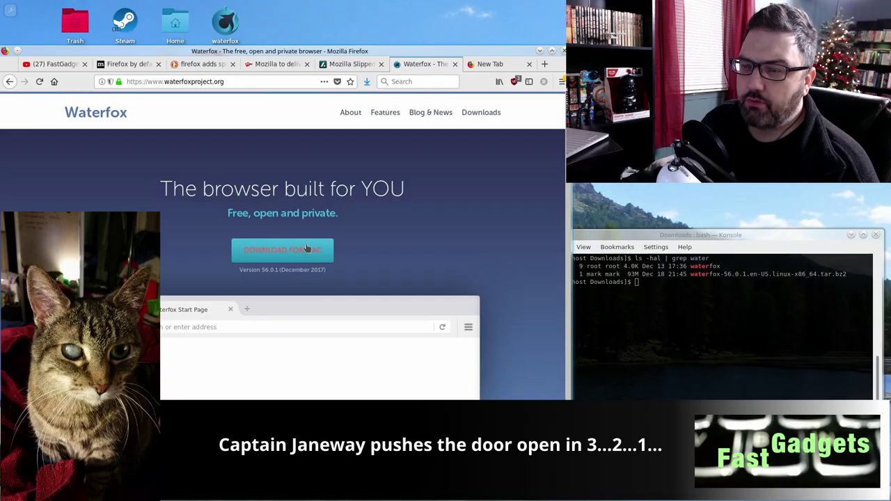
Step: Dismiss the Mac Setup.dmg download and reload so Waterfox offers DOWNLOAD FOR LINUX
left_click(306, 251)
left_click(364, 315)
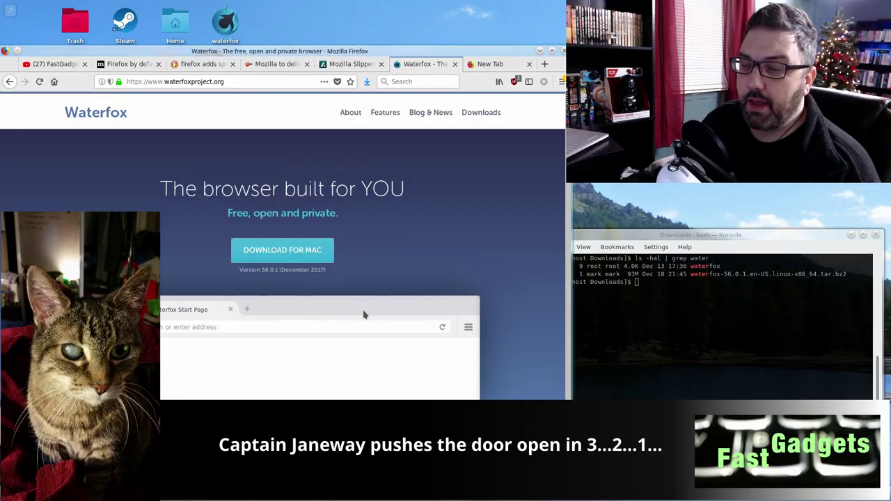
left_click(39, 82)
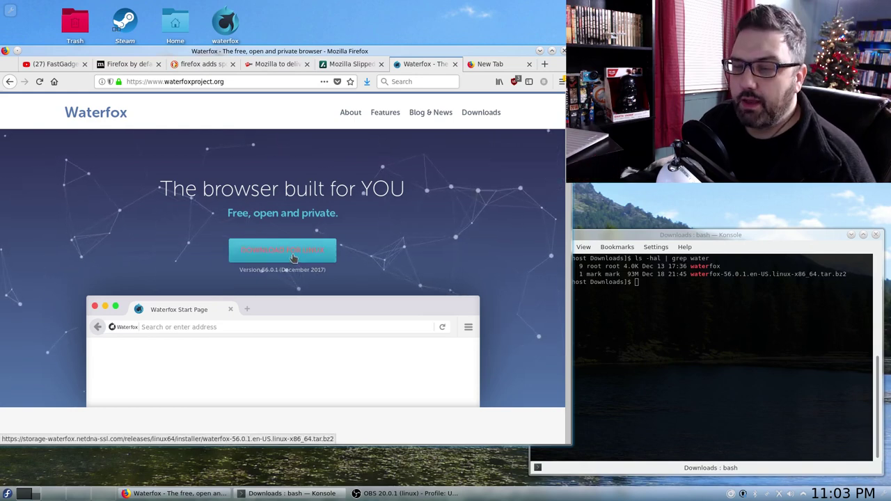
Step: Highlight the waterfox-56.0.1.en-US.linux-x86_64.tar.bz2 archive in Konsole's Downloads listing
left_click(630, 241)
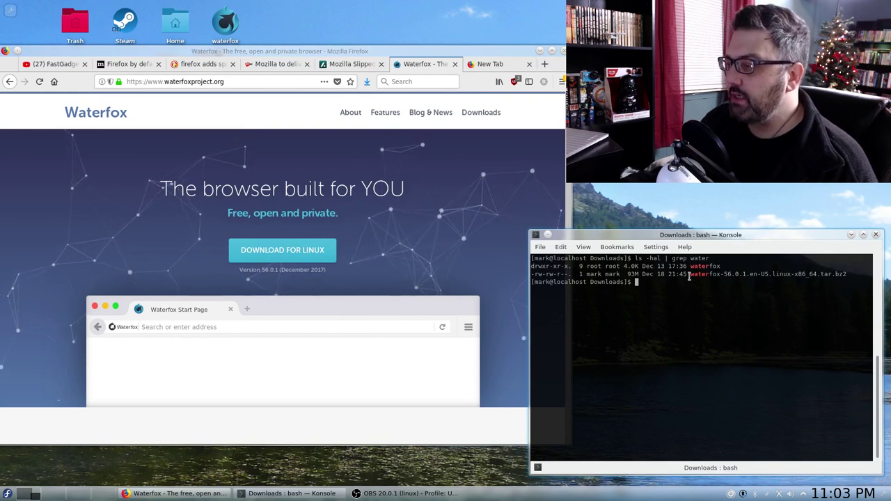
left_click_drag(697, 274, 593, 298)
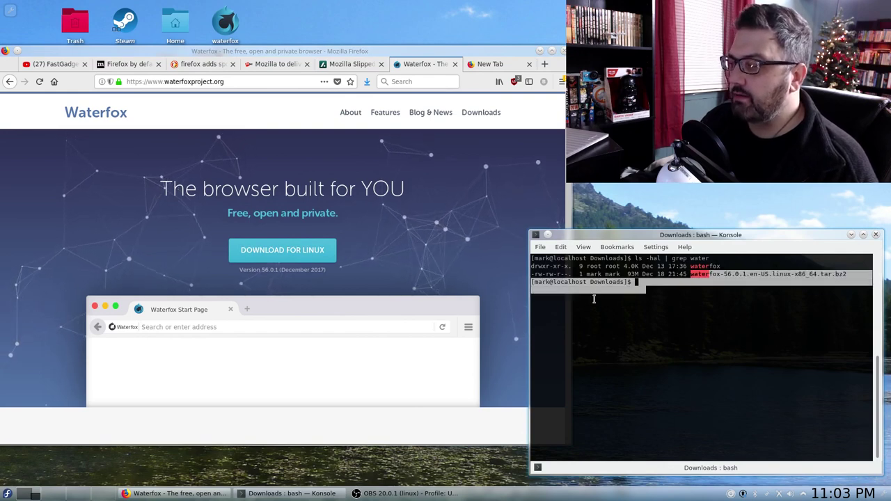
left_click(593, 298)
left_click_drag(688, 275, 854, 274)
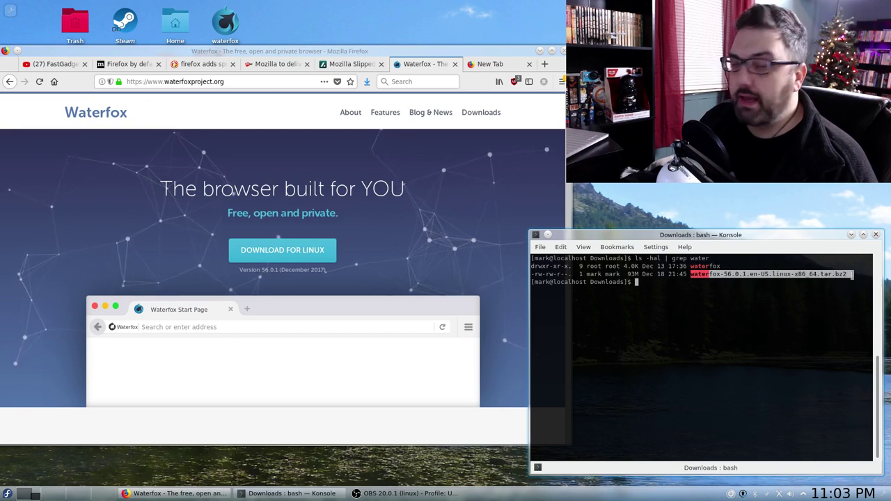
left_click(750, 330)
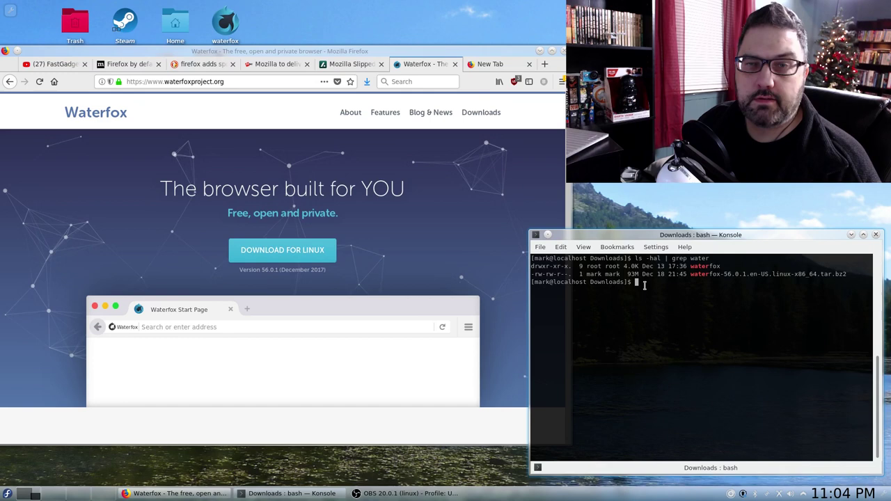
type("tar ")
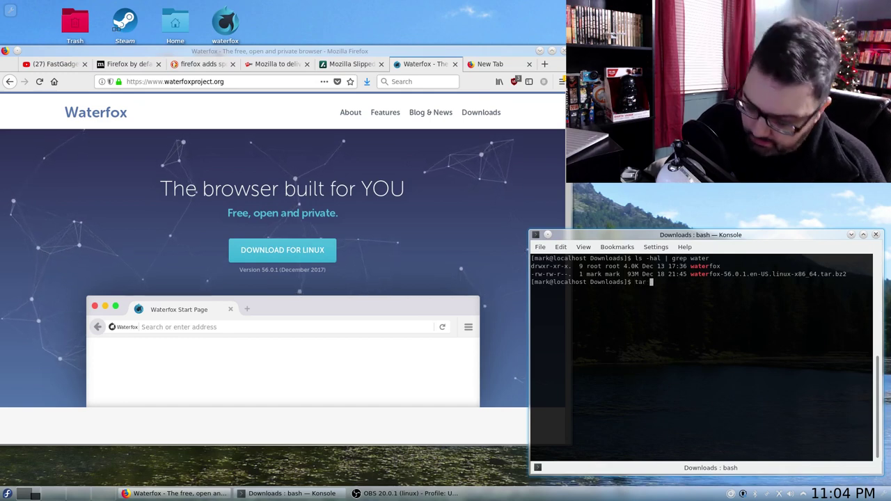
type("-")
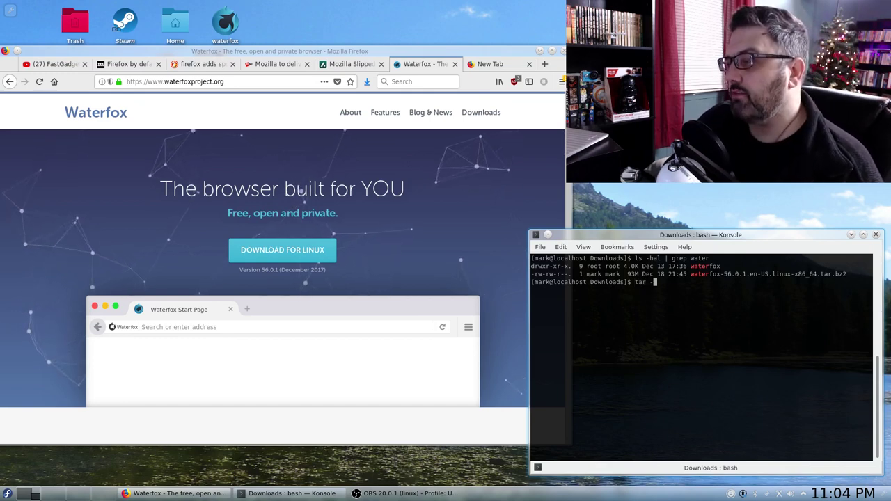
type("x")
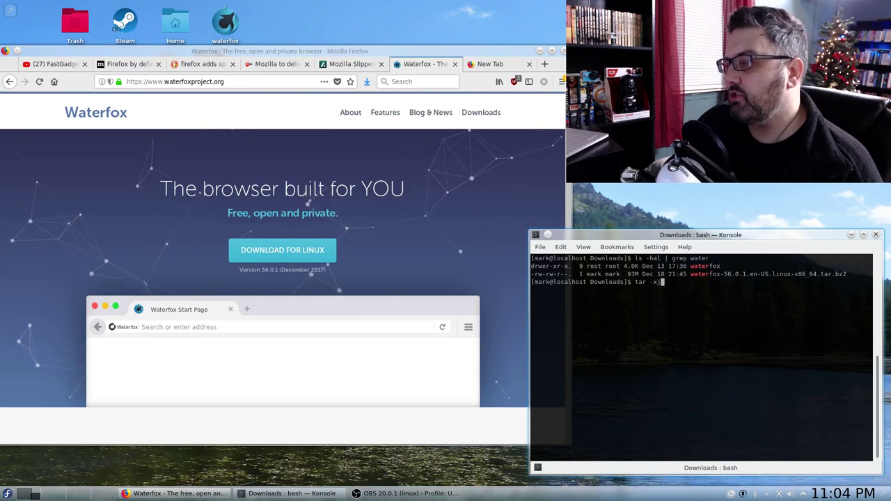
type("jvf wat")
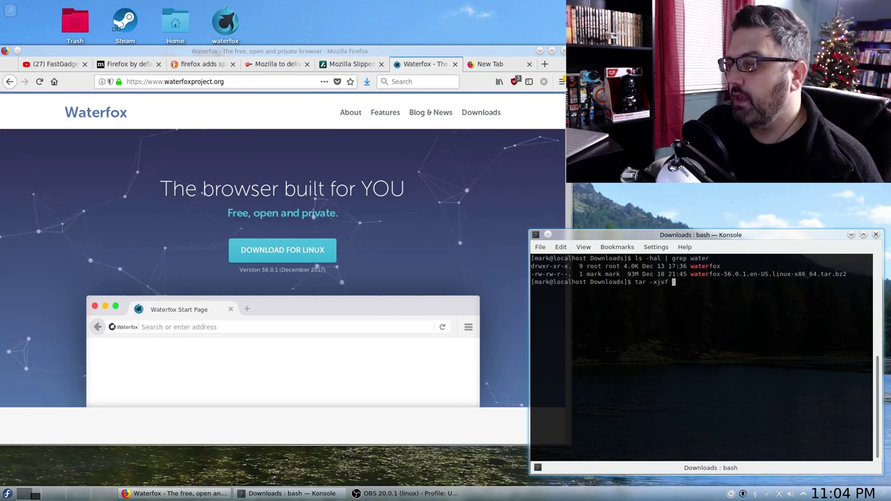
key("Tab")
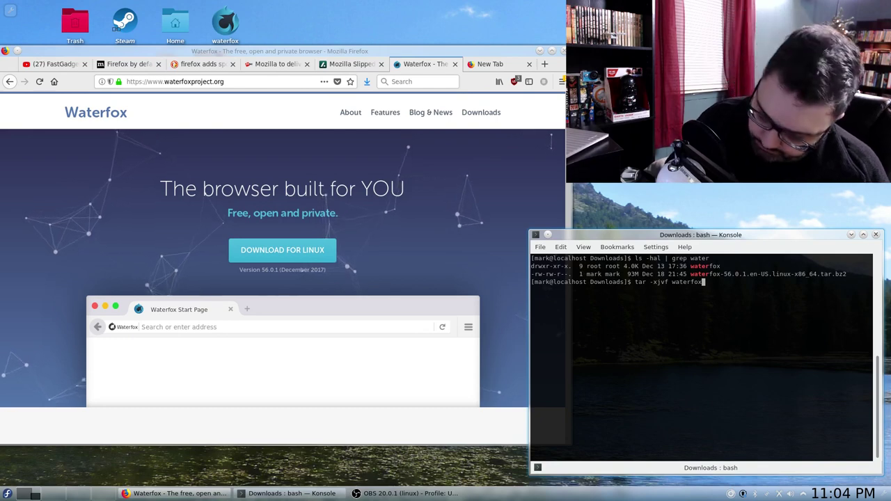
type("-")
key("Tab")
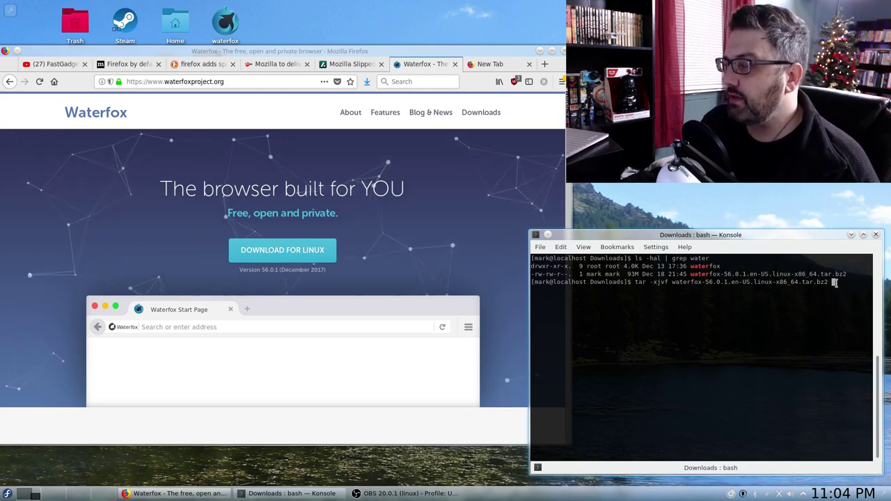
left_click_drag(835, 282, 635, 283)
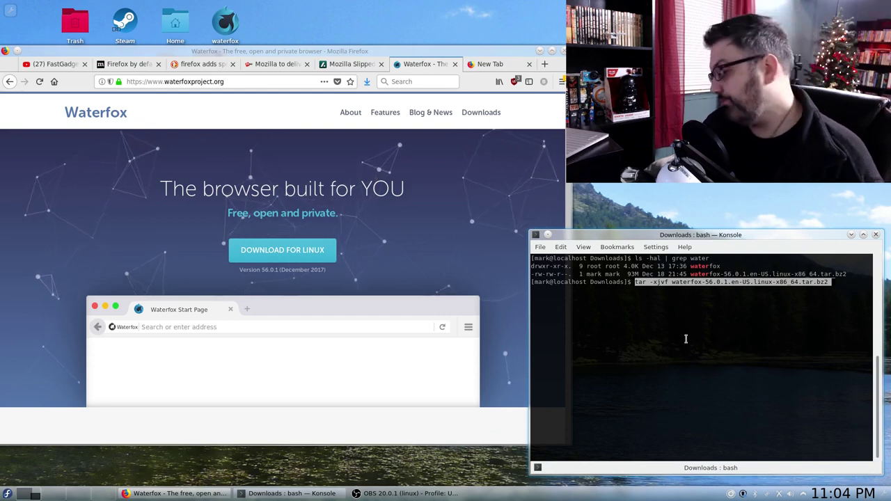
left_click(686, 339)
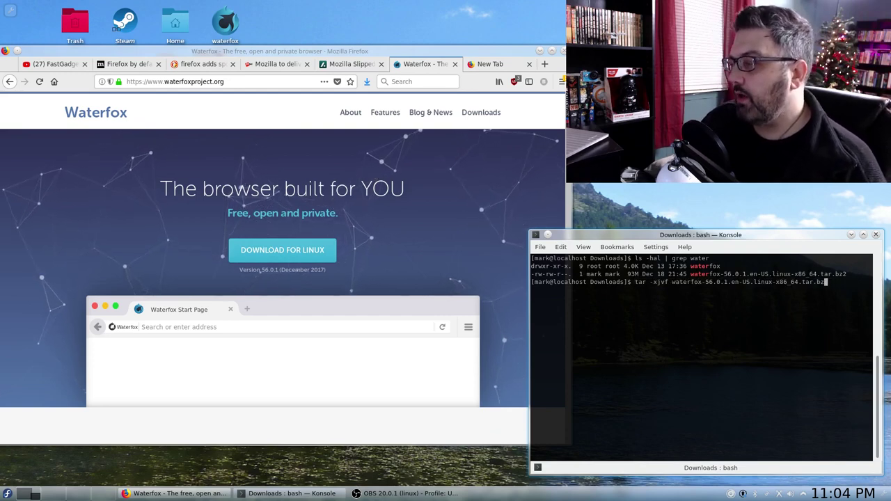
key("BackSpace")
key("BackSpace")
key("BackSpace")
key("BackSpace")
key("BackSpace")
key("BackSpace")
key("BackSpace")
key("BackSpace")
key("BackSpace")
key("BackSpace")
key("BackSpace")
key("BackSpace")
key("BackSpace")
key("BackSpace")
key("BackSpace")
key("BackSpace")
key("BackSpace")
key("BackSpace")
key("BackSpace")
key("BackSpace")
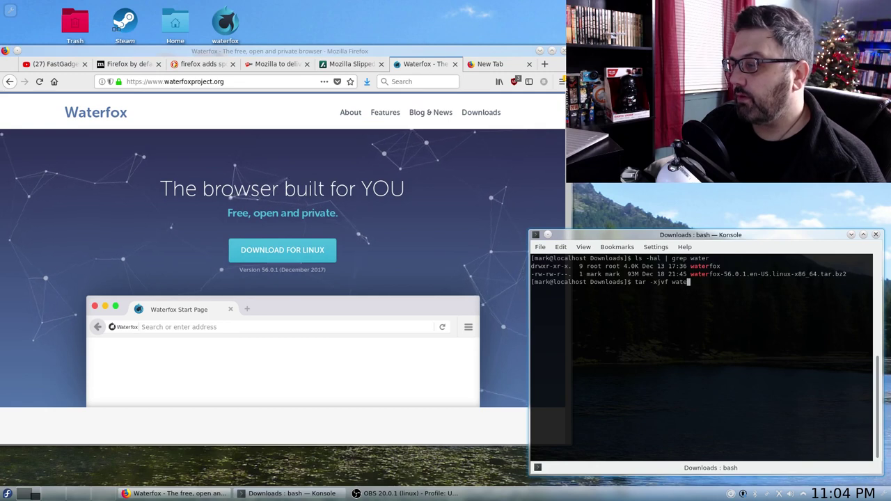
key("BackSpace")
key("BackSpace")
key("BackSpace")
key("BackSpace")
key("BackSpace")
key("BackSpace")
key("BackSpace")
key("BackSpace")
key("BackSpace")
key("BackSpace")
key("BackSpace")
key("BackSpace")
key("BackSpace")
key("BackSpace")
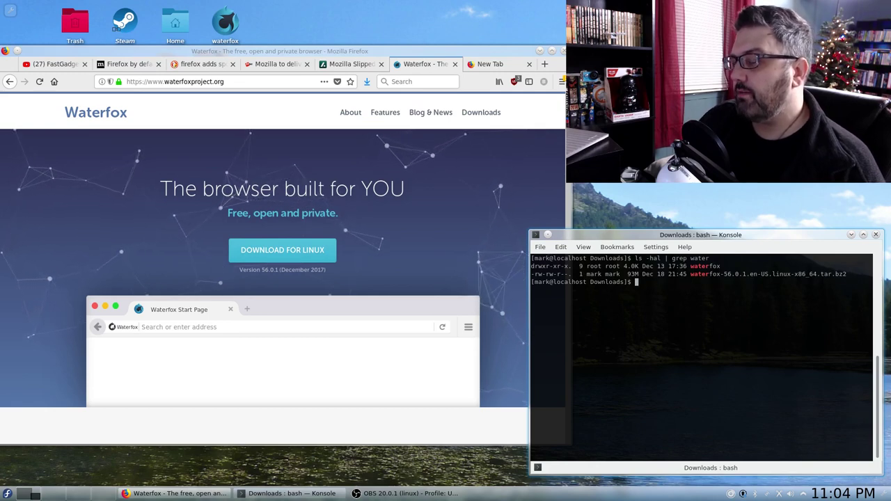
Step: Enter the waterfox folder with cd and list its files, marking the waterfox launcher
type("cd water")
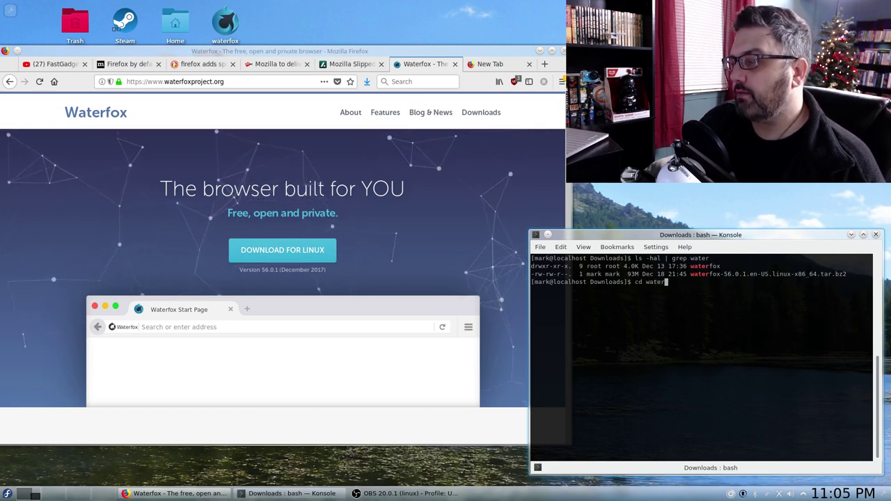
type("fox")
key("Return")
type("ls")
key("Return")
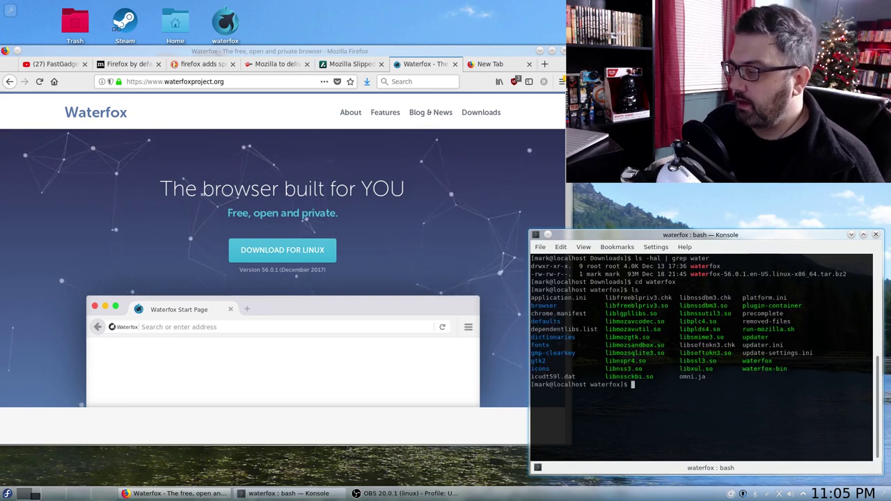
left_click_drag(740, 361, 779, 363)
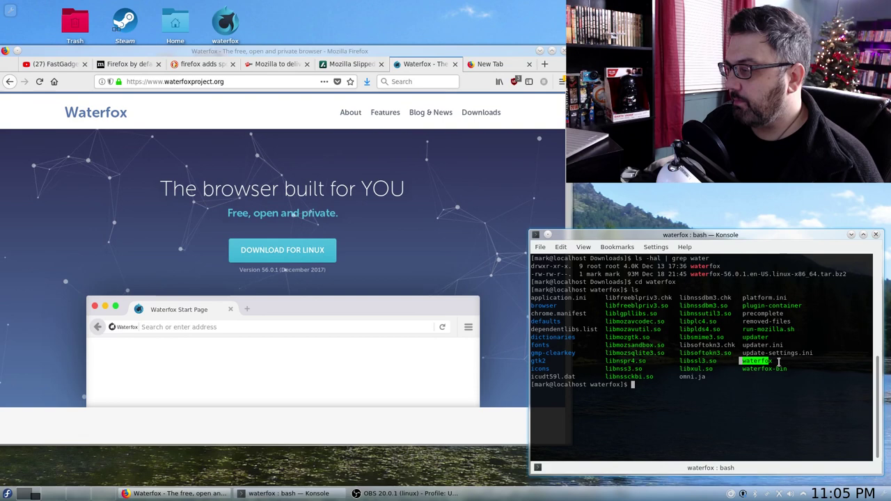
left_click(775, 393)
Step: Discard the typed waterfox command and bring the terminal back in front of Firefox
type("wa")
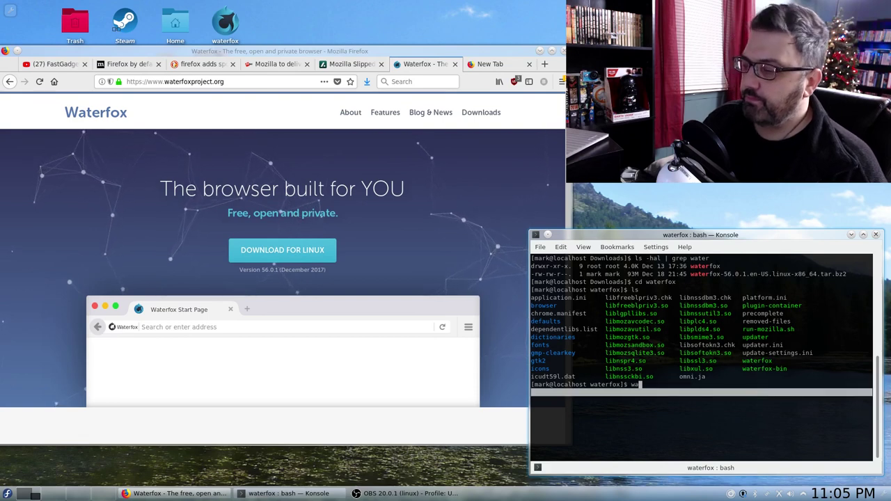
type("terfox")
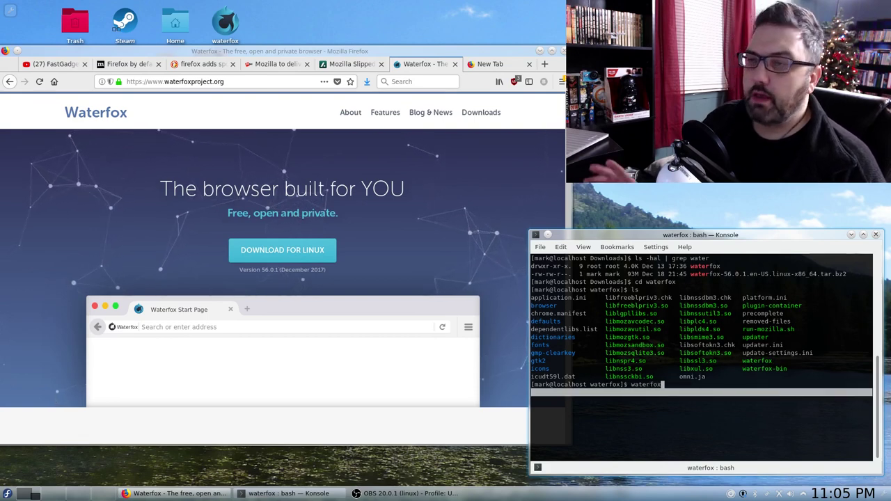
key("BackSpace")
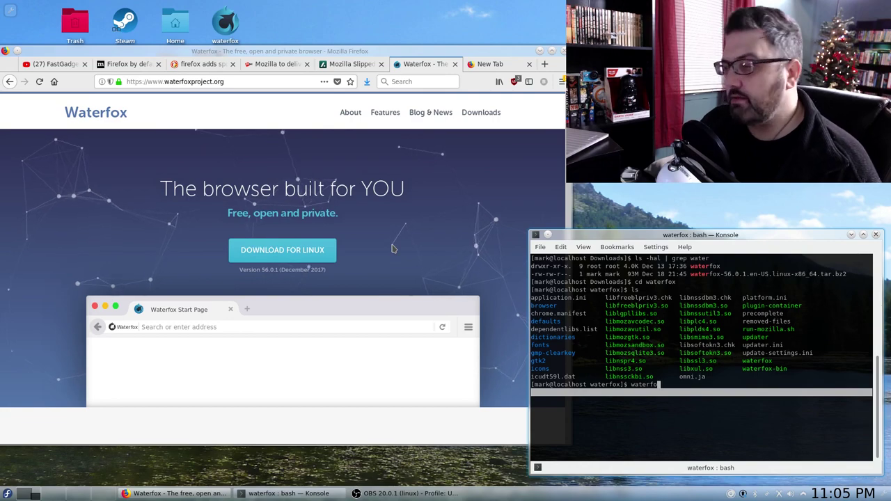
key("BackSpace")
key("BackSpace")
key("BackSpace")
key("BackSpace")
key("BackSpace")
key("BackSpace")
key("BackSpace")
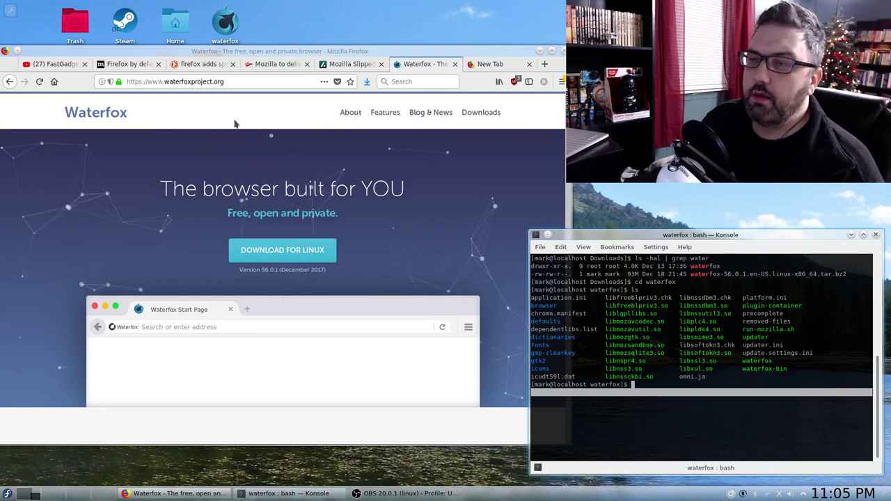
left_click_drag(297, 51, 308, 84)
left_click(617, 246)
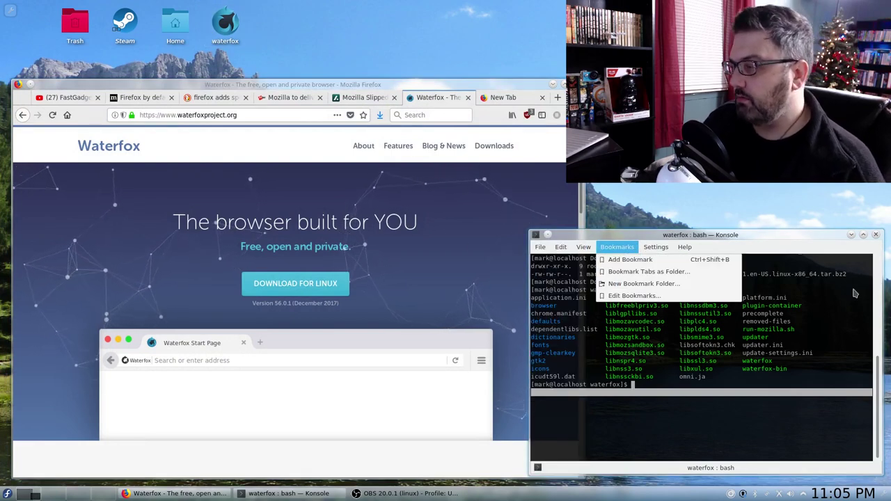
left_click(786, 241)
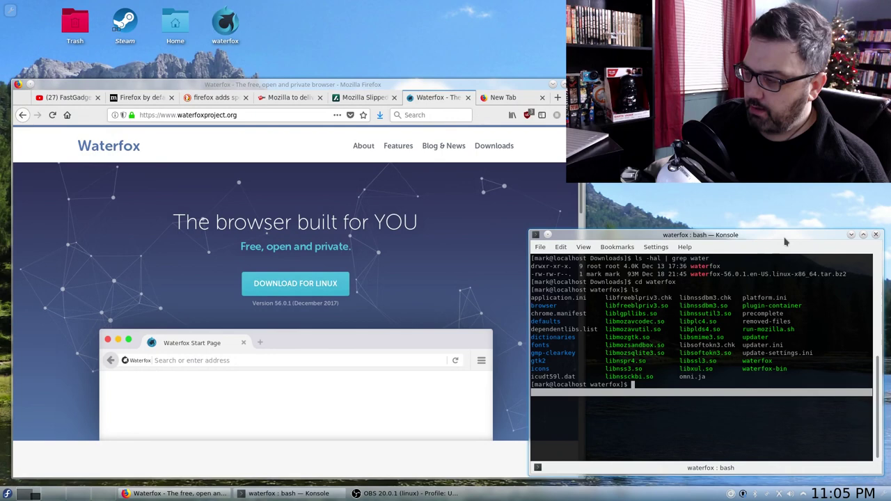
Step: Print the folder's full path with pwd, then launch Waterfox
type("pwd")
key("Return")
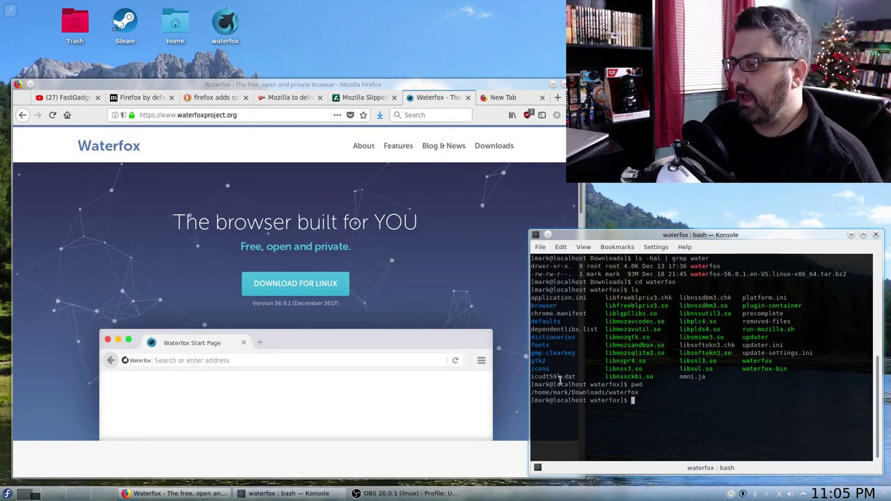
left_click_drag(572, 393, 607, 393)
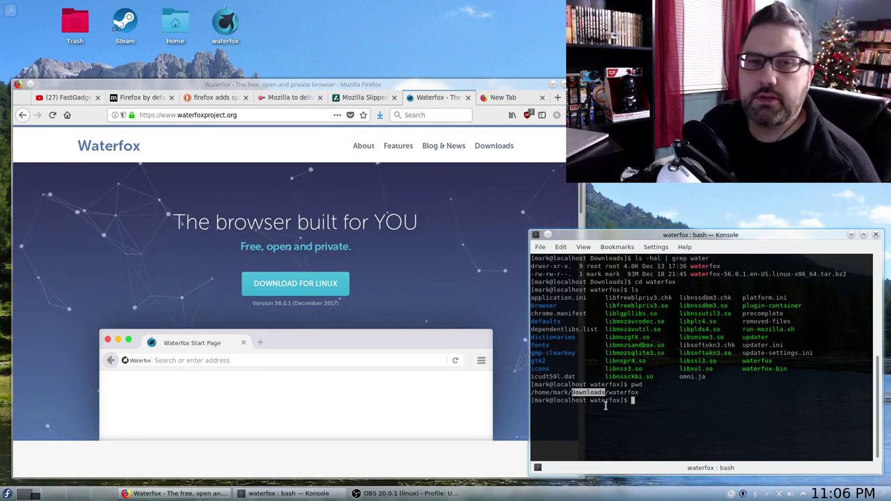
left_click(225, 24)
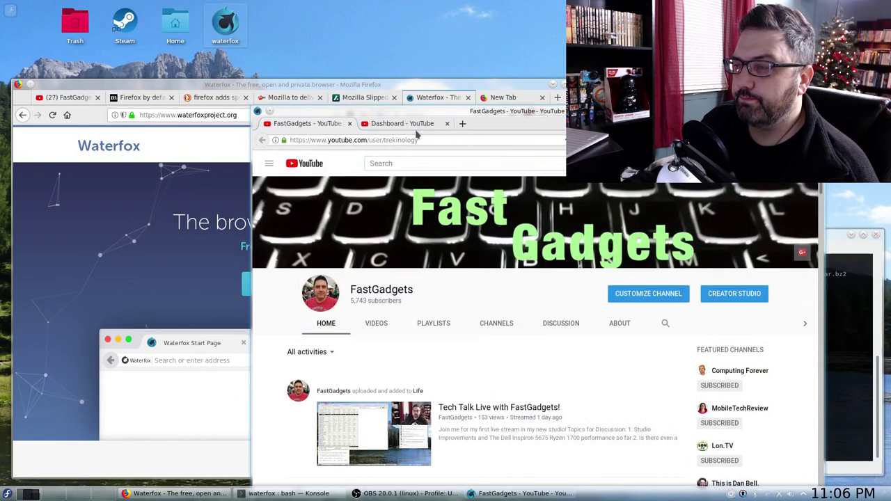
Step: Reposition the Waterfox window and open its hamburger main menu
left_click_drag(437, 116, 277, 64)
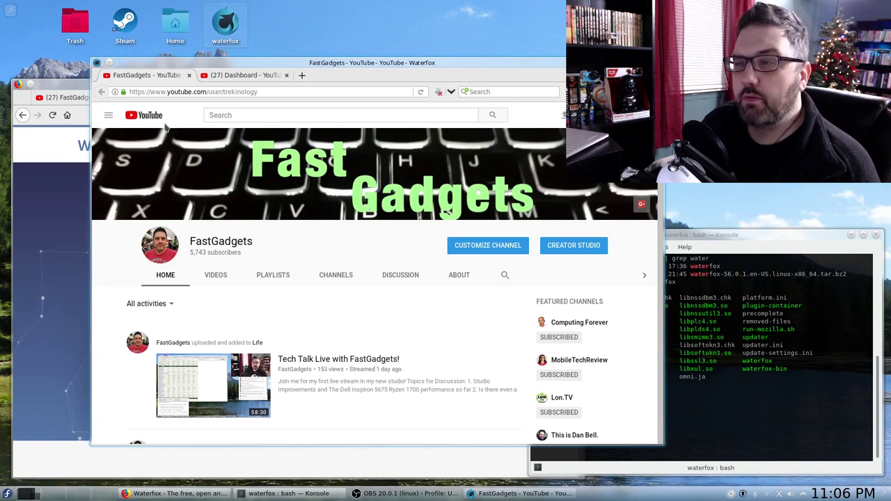
left_click_drag(296, 75, 289, 57)
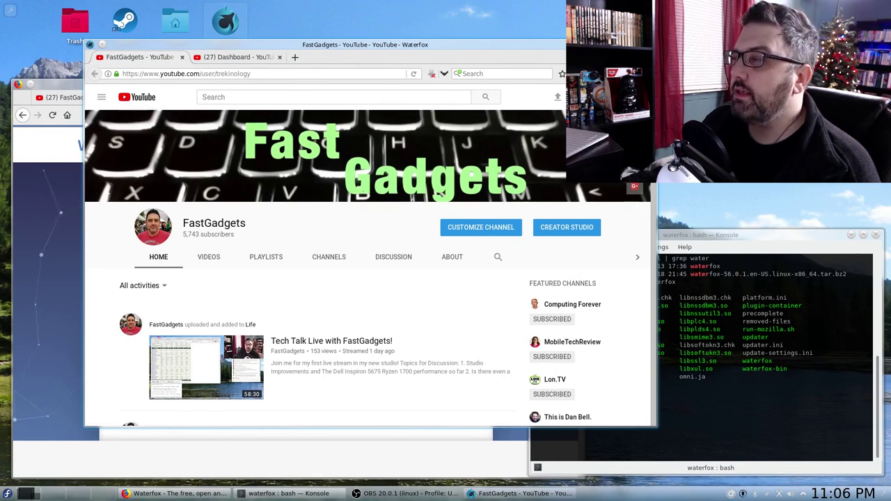
left_click(644, 73)
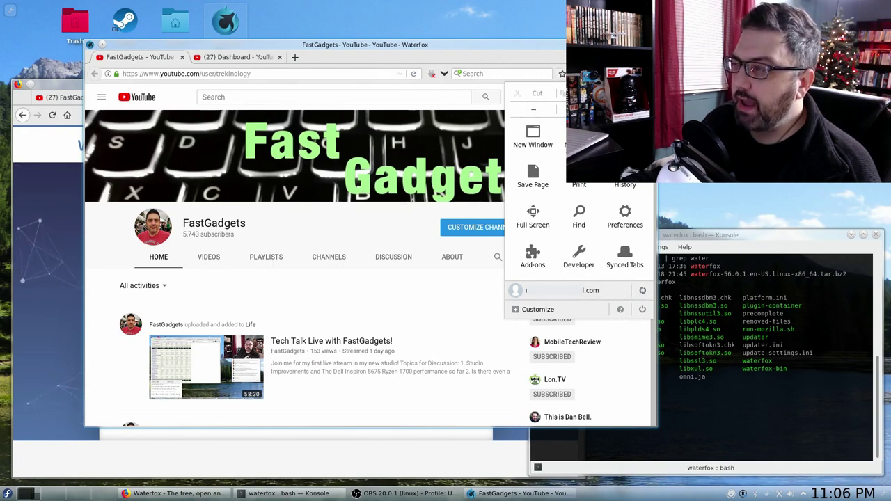
Step: Close the Waterfox main menu with Escape
key("Escape")
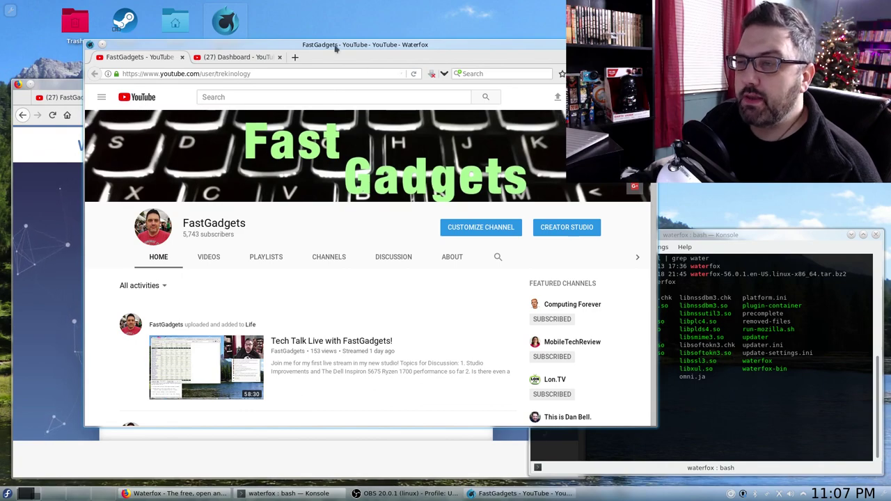
Step: Move the Waterfox window up and right, then raise and reposition the Firefox window
left_click_drag(336, 48, 382, 28)
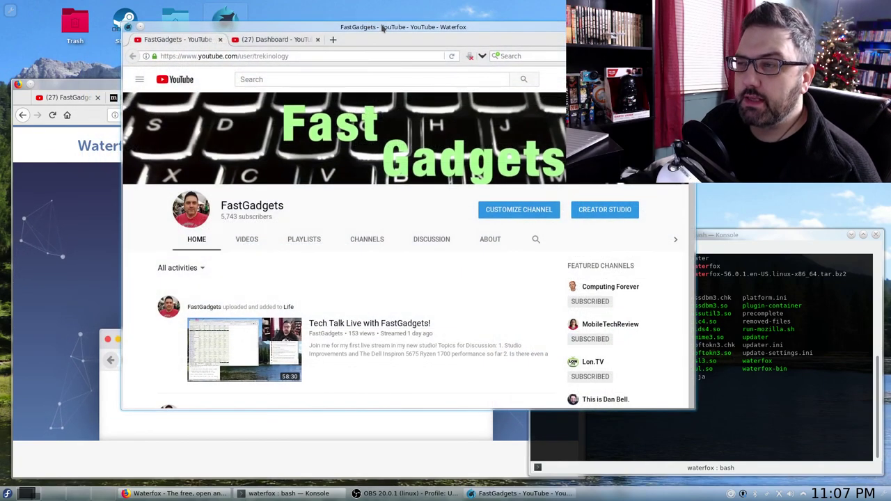
left_click(100, 91)
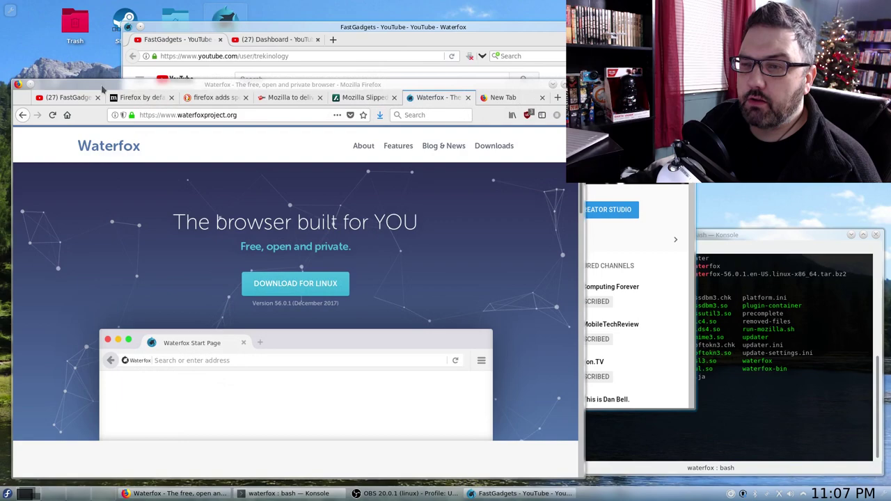
left_click_drag(100, 91, 111, 79)
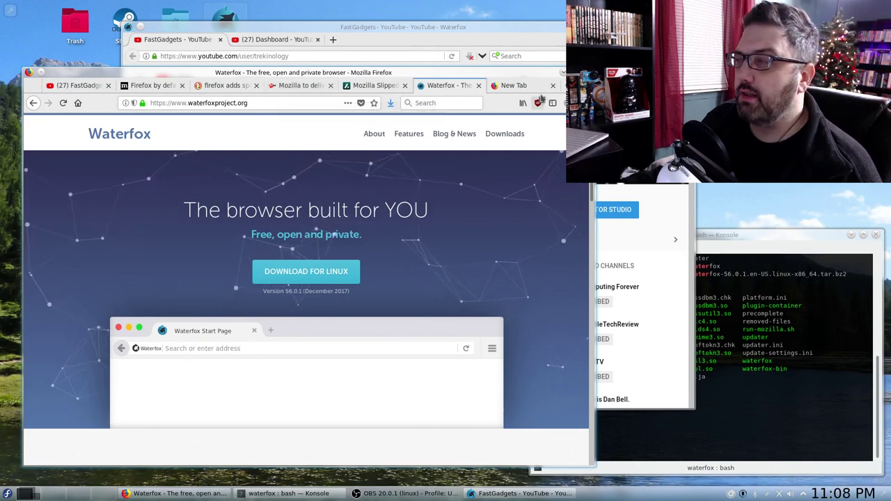
Step: Load time.com in a new Firefox tab, then bring Waterfox back in front
key("ctrl+t")
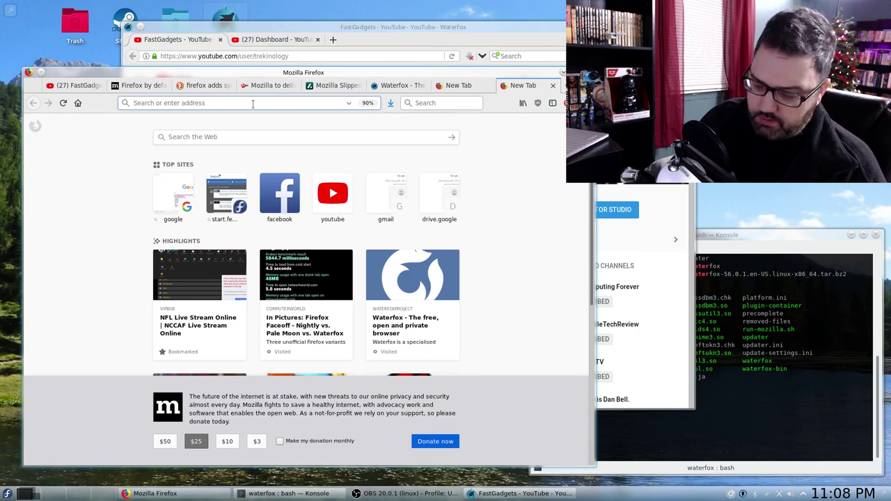
type("time.com")
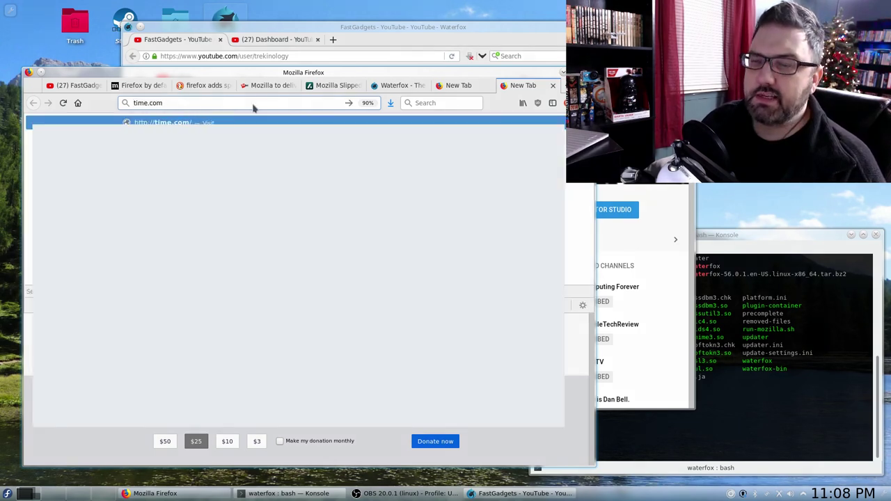
key("Return")
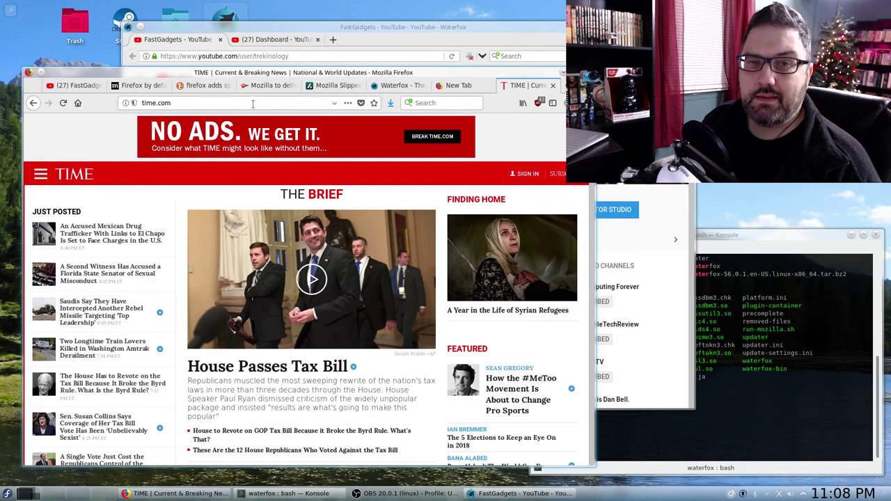
left_click(414, 26)
Step: Load time.com in a new Waterfox tab and shift the Waterfox window to the right
left_click(334, 40)
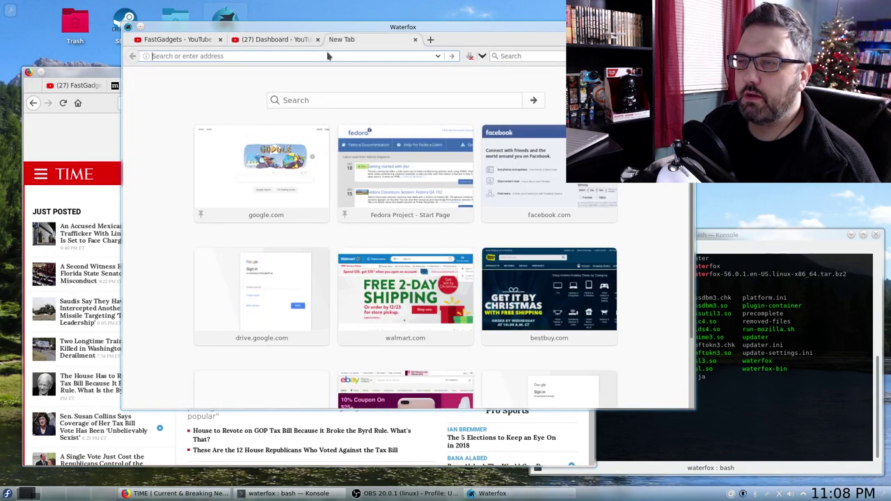
type("time.com")
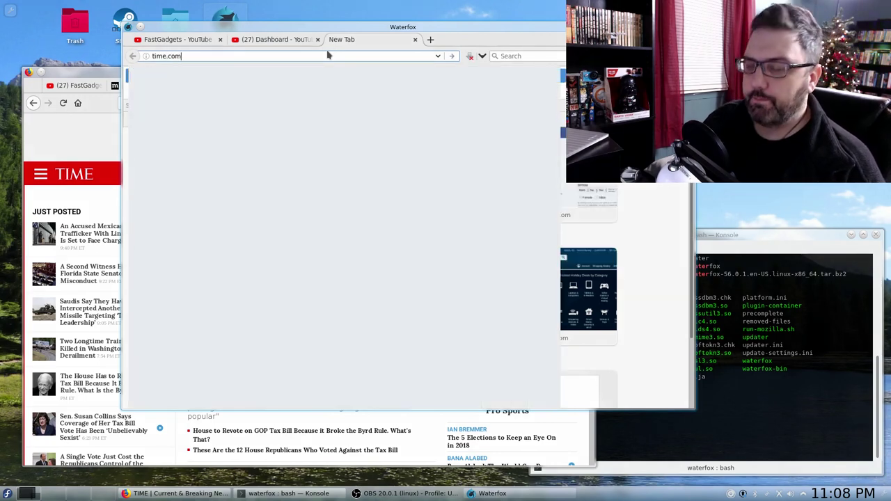
key("Return")
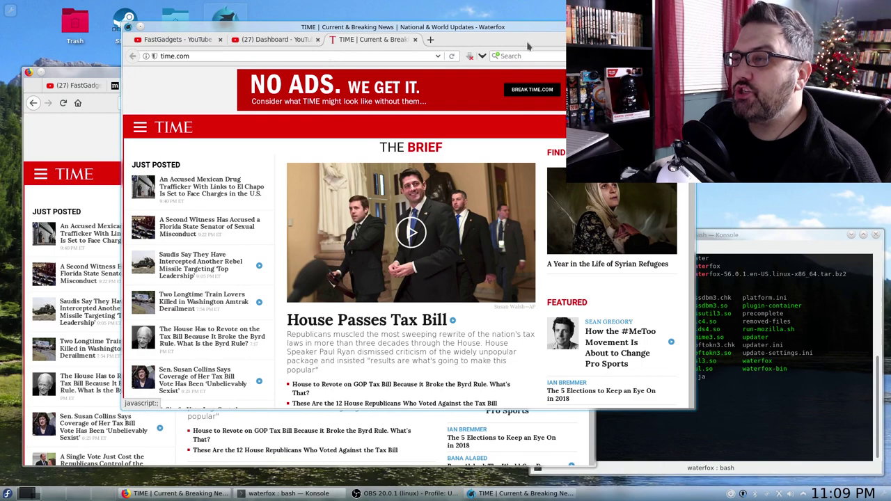
left_click_drag(528, 46, 604, 41)
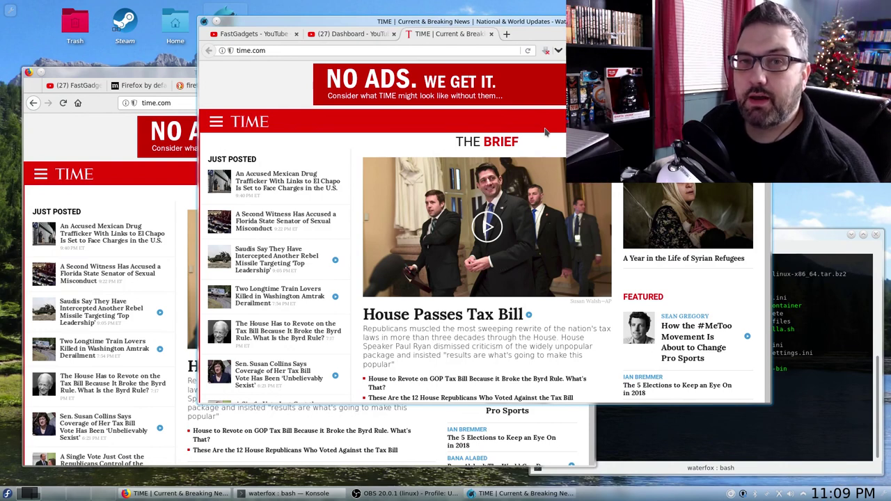
Step: Check Firefox's Slashdot and Waterfox tabs, settle on New Tab, then raise Waterfox's TIME window
left_click(151, 76)
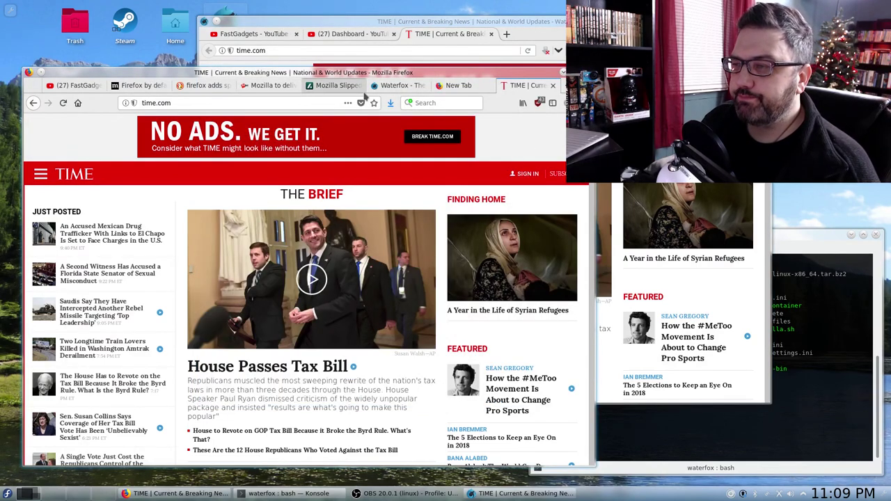
left_click(339, 87)
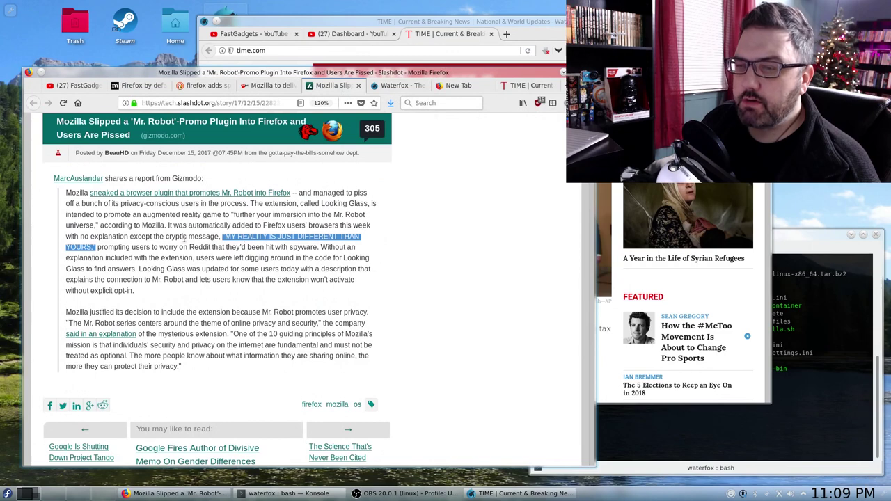
left_click(325, 191)
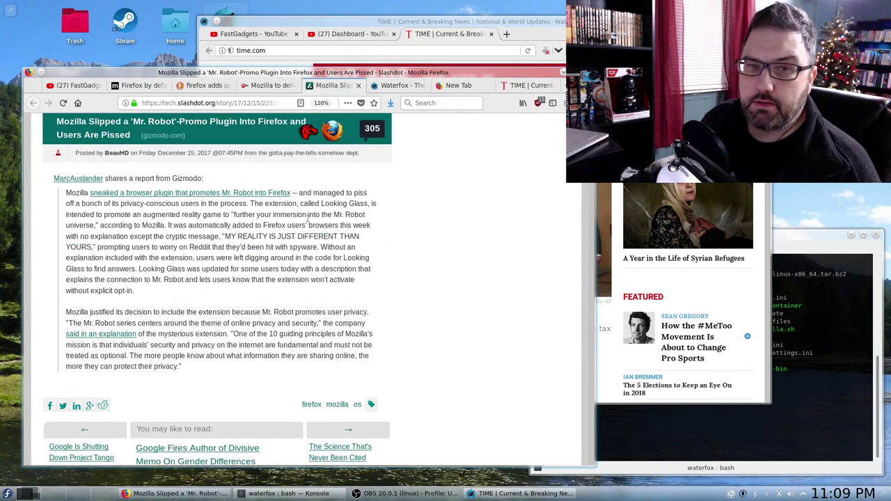
left_click(400, 87)
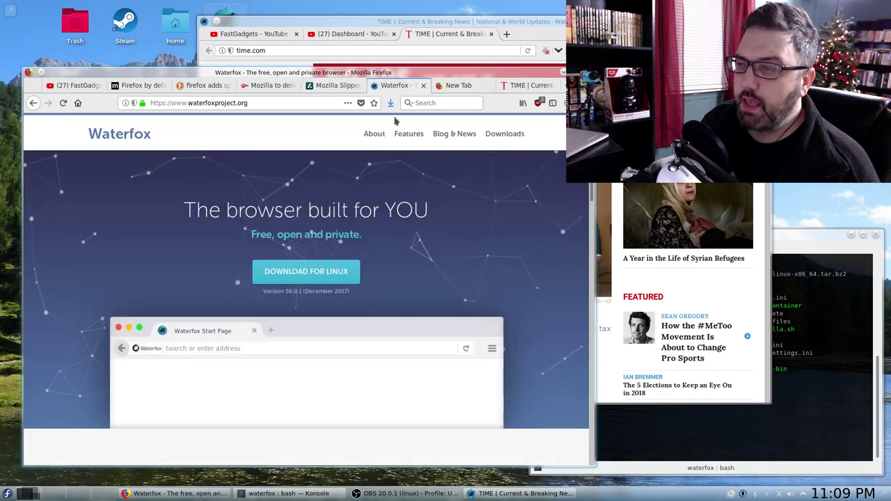
left_click(457, 85)
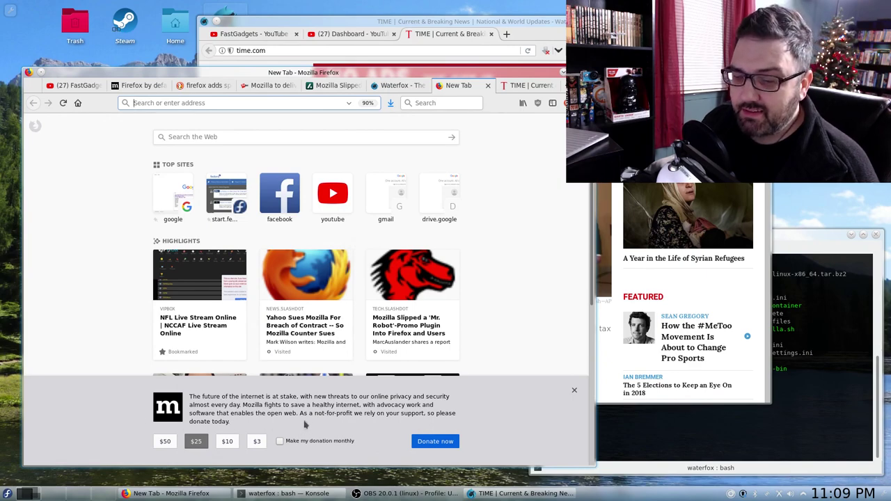
left_click_drag(418, 22, 359, 26)
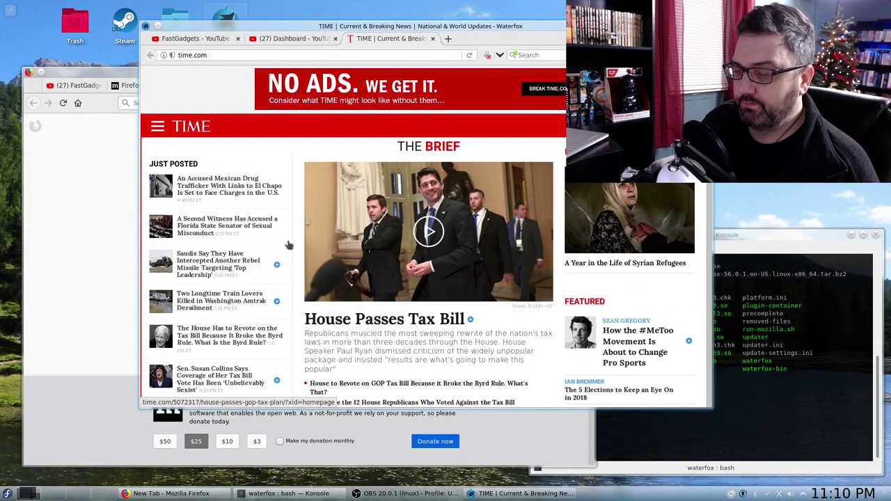
Step: Load news.com in a new Firefox tab and set cnet.com notifications to Never Allow
left_click(98, 280)
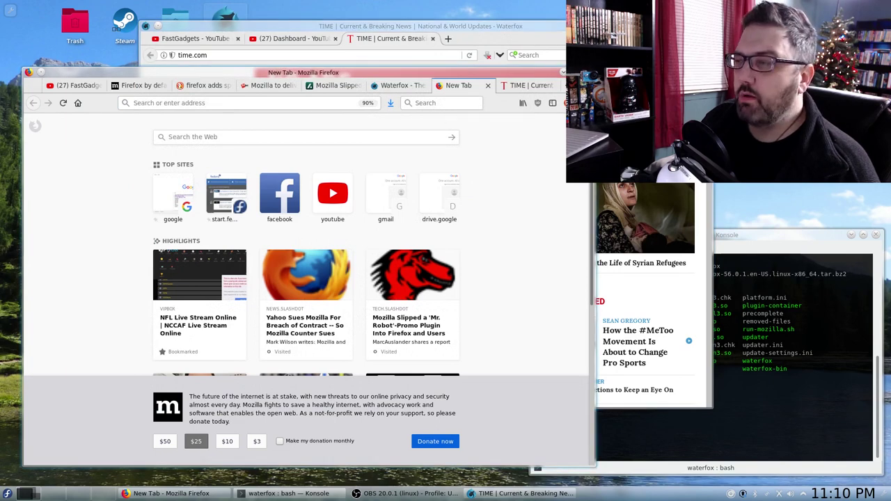
key("ctrl+t")
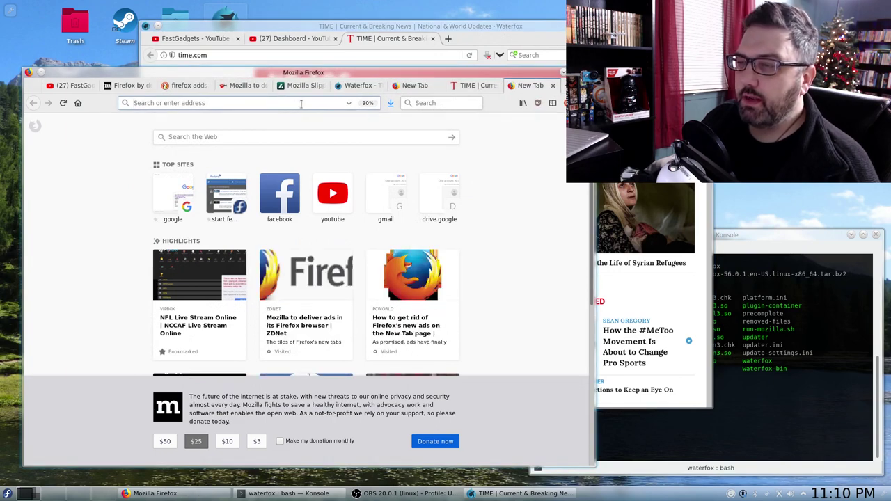
type("news.com")
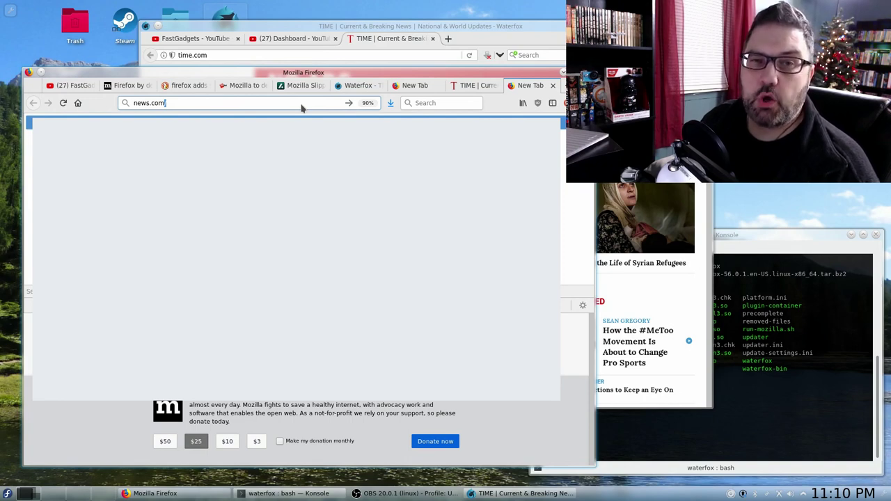
key("Return")
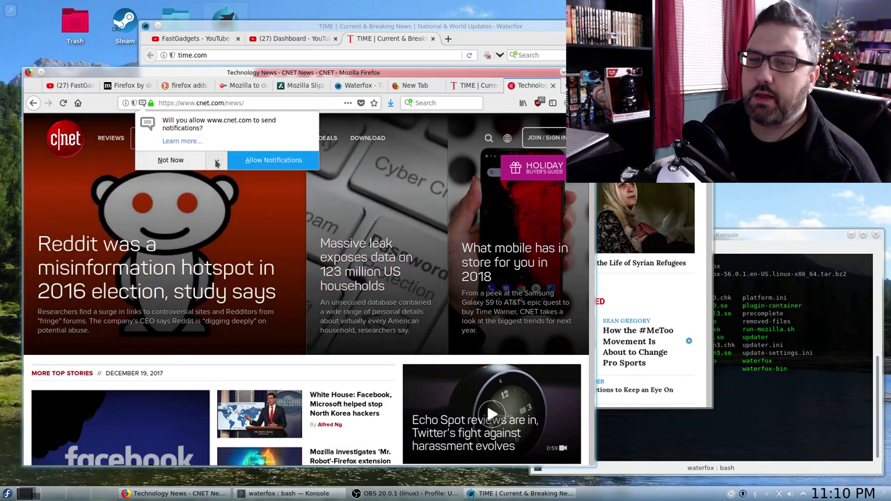
left_click(217, 161)
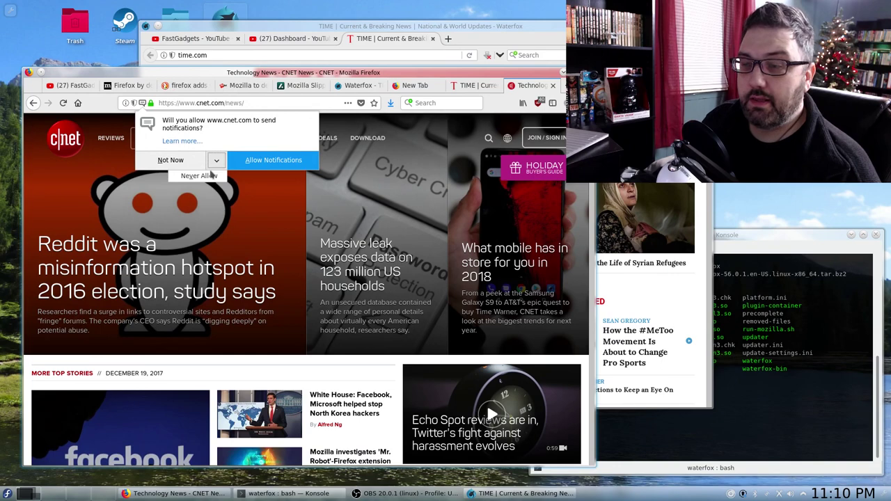
left_click(209, 179)
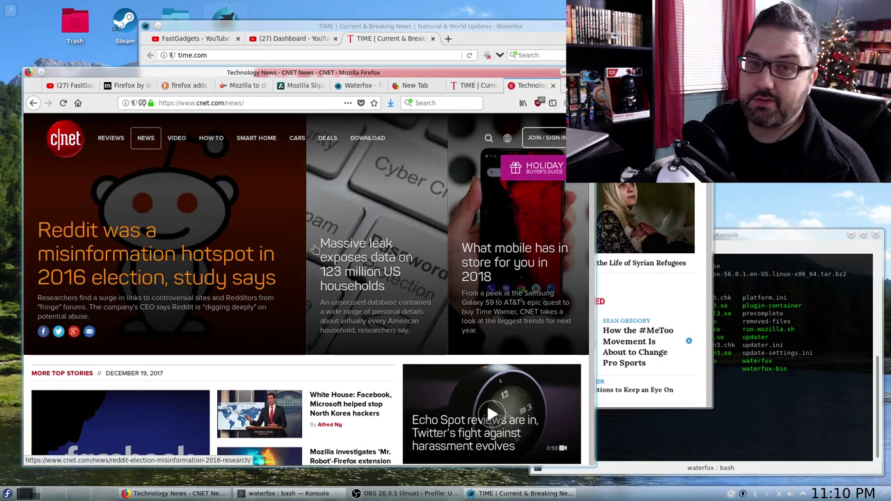
Step: Load news.com (CNET Technology News) in a new Waterfox tab, then raise the Firefox CNET window
left_click(561, 21)
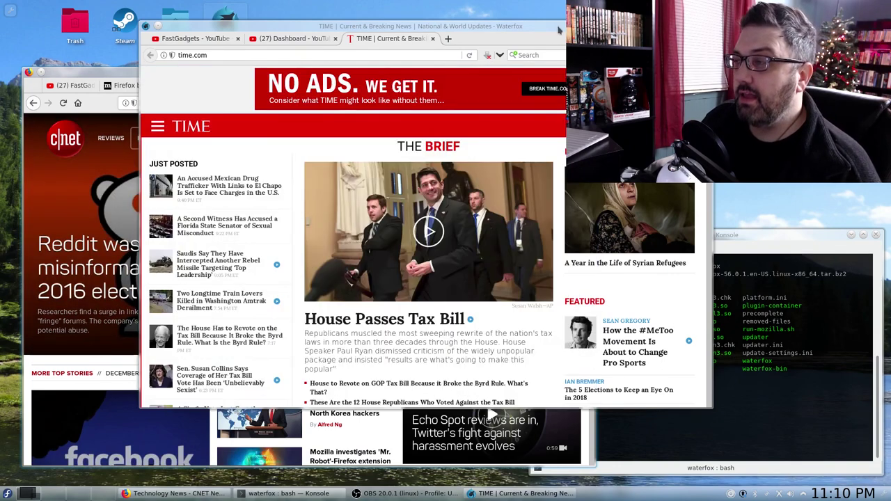
left_click(448, 38)
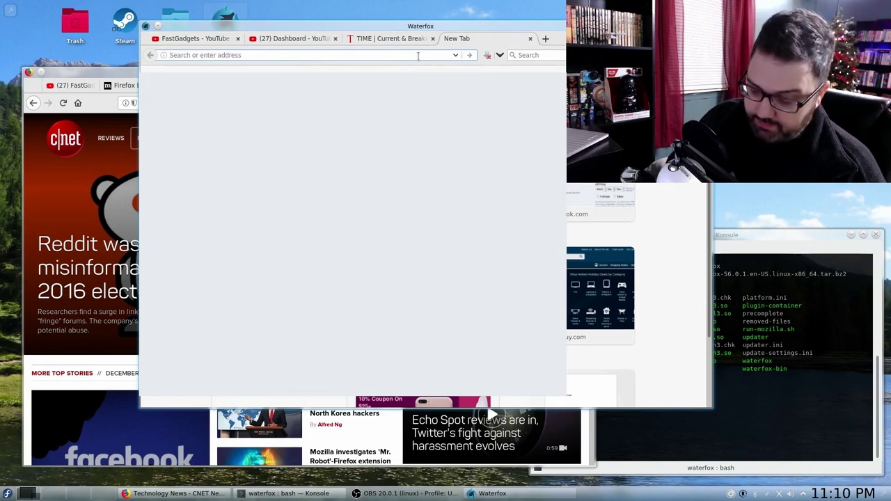
type("news.com")
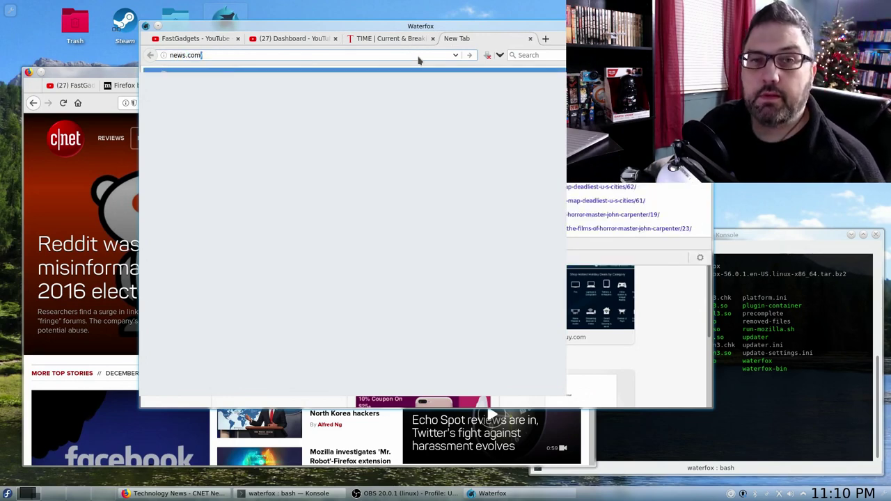
key("Return")
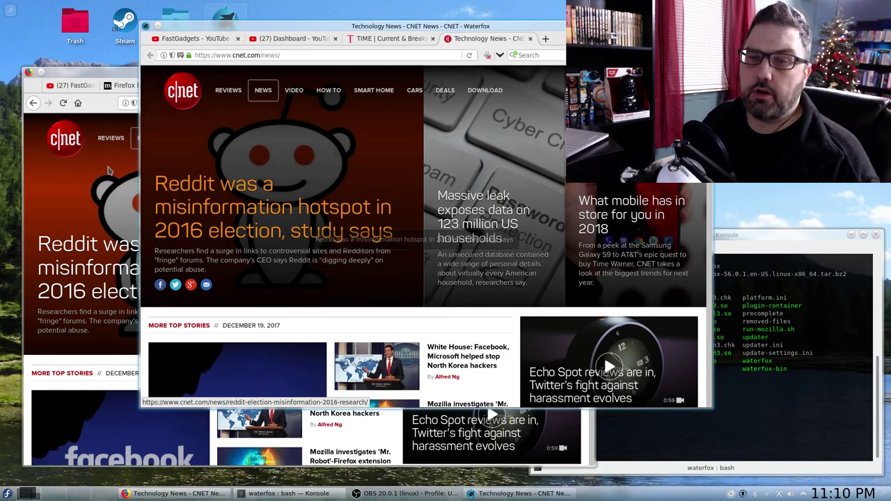
left_click(106, 75)
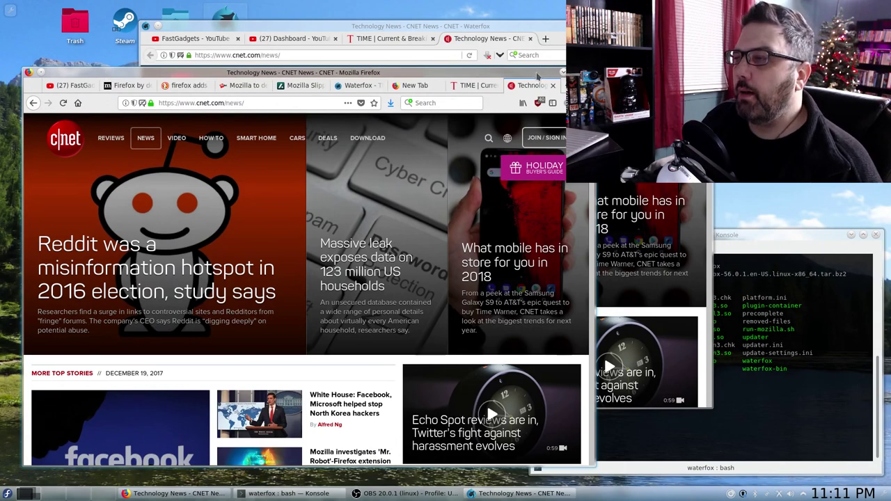
Step: Switch to the 'Firefox by default shares data' tab and scroll through its Crash reports and marketing sections
left_click_drag(537, 73, 556, 56)
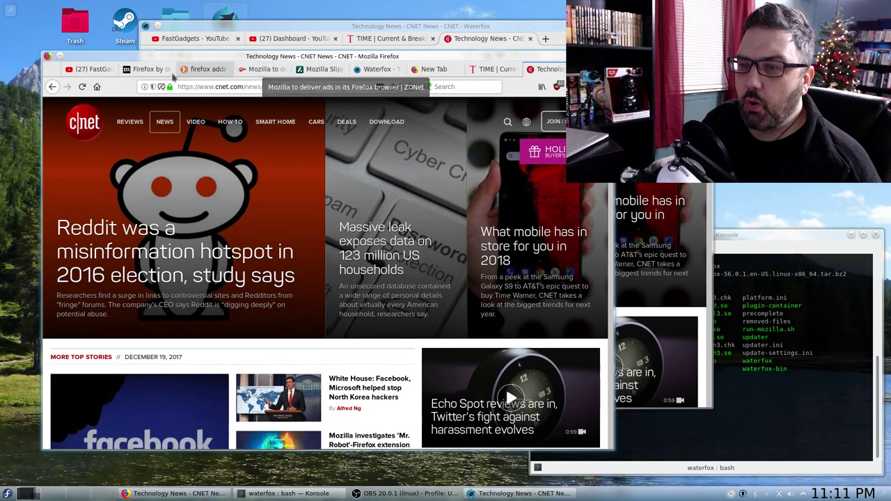
left_click(147, 69)
scroll(526, 293, "up", 8)
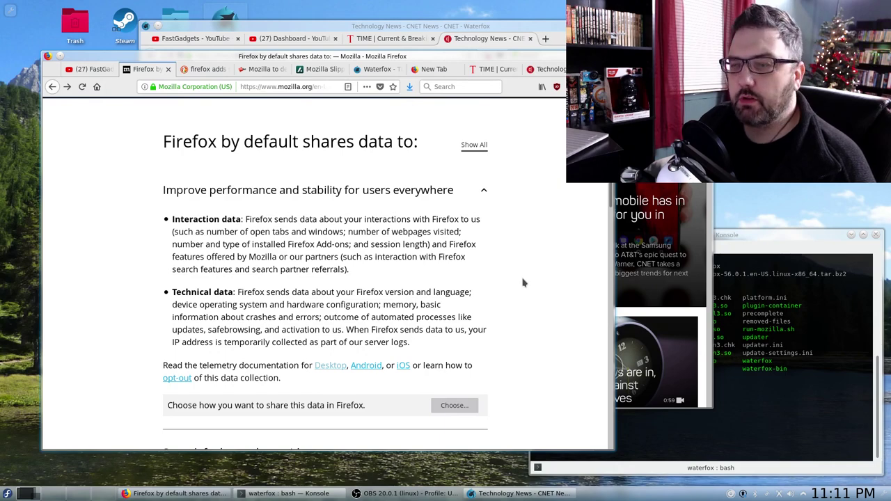
scroll(524, 282, "down", 1)
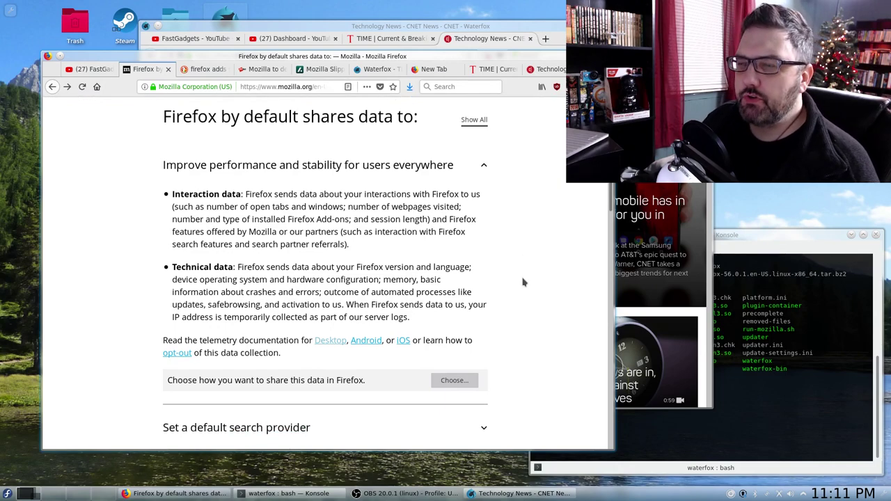
scroll(524, 282, "down", 1)
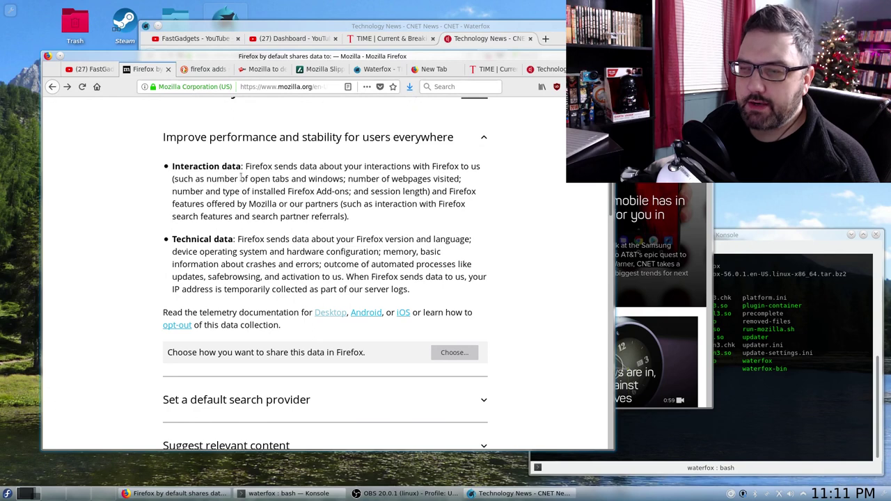
scroll(296, 209, "down", 3)
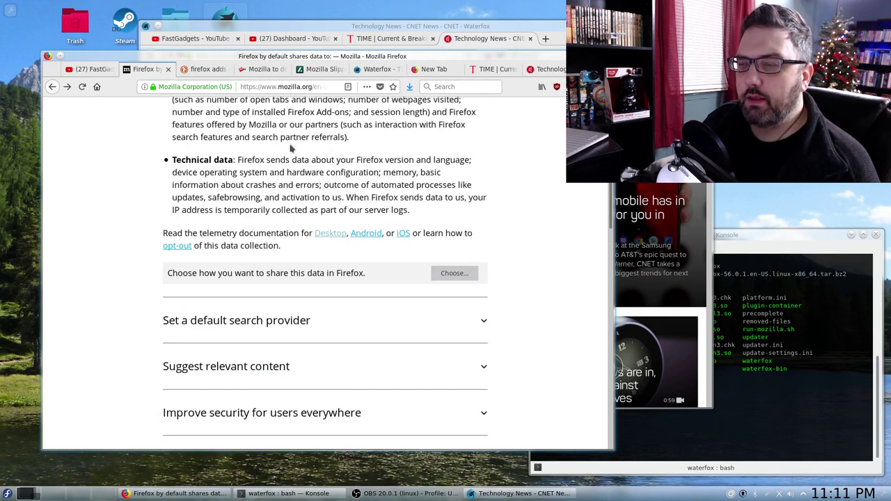
scroll(577, 208, "down", 6)
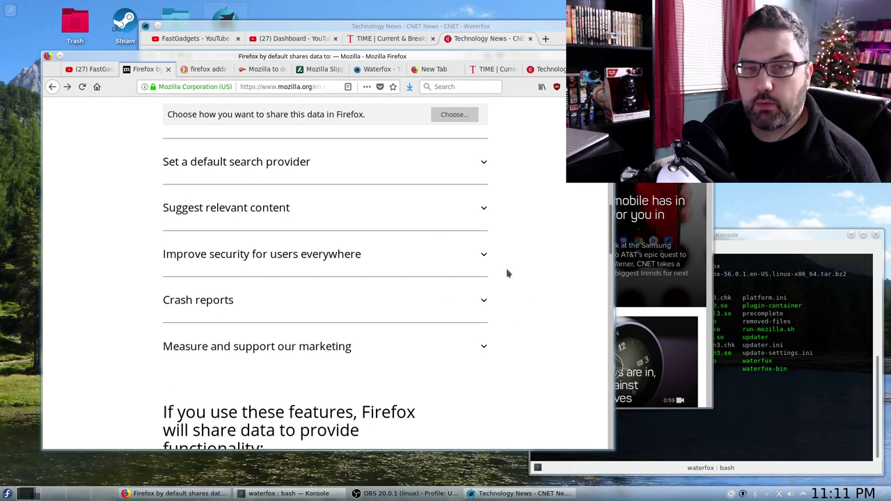
scroll(515, 279, "down", 3)
scroll(554, 289, "down", 3)
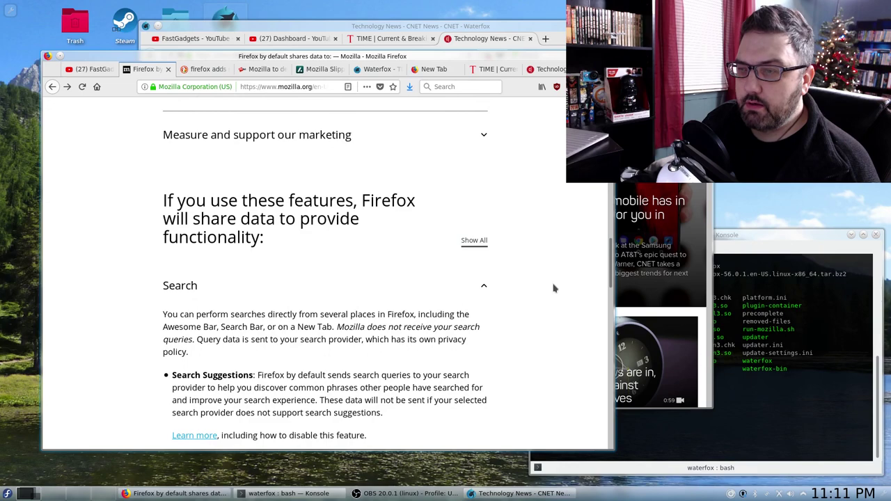
scroll(510, 222, "down", 10)
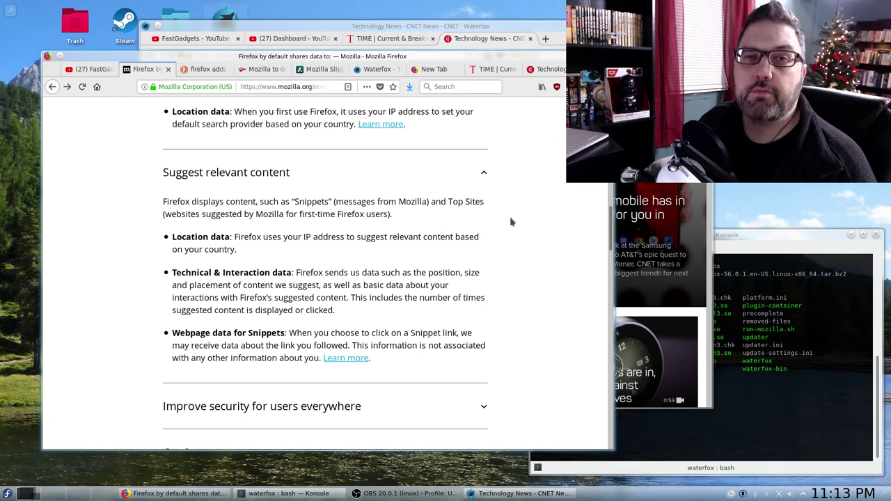
scroll(511, 221, "down", 3)
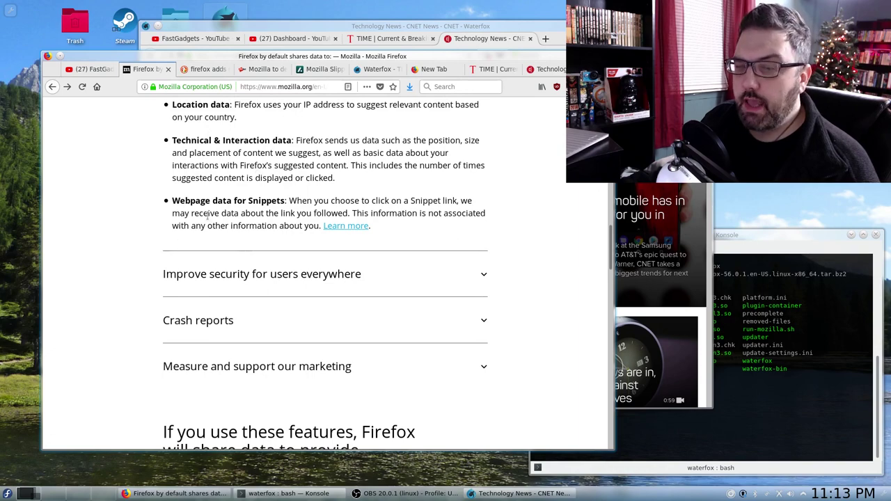
scroll(558, 286, "down", 2)
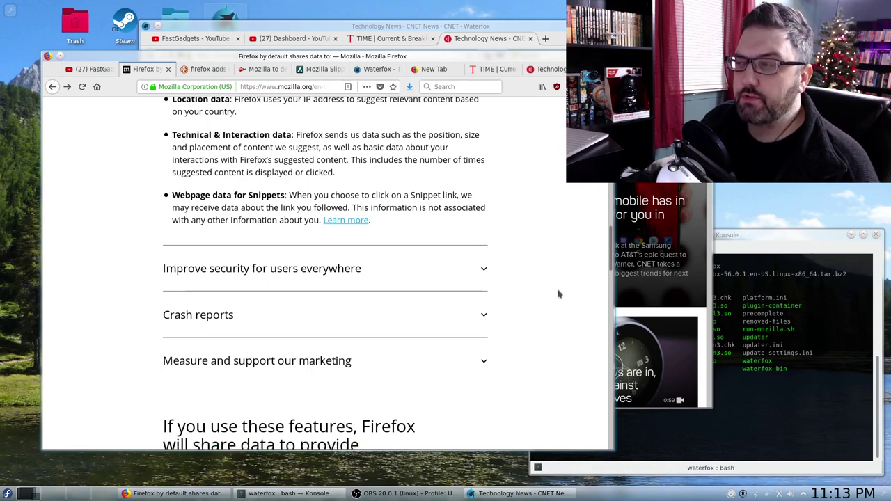
scroll(559, 294, "down", 3)
scroll(559, 294, "up", 15)
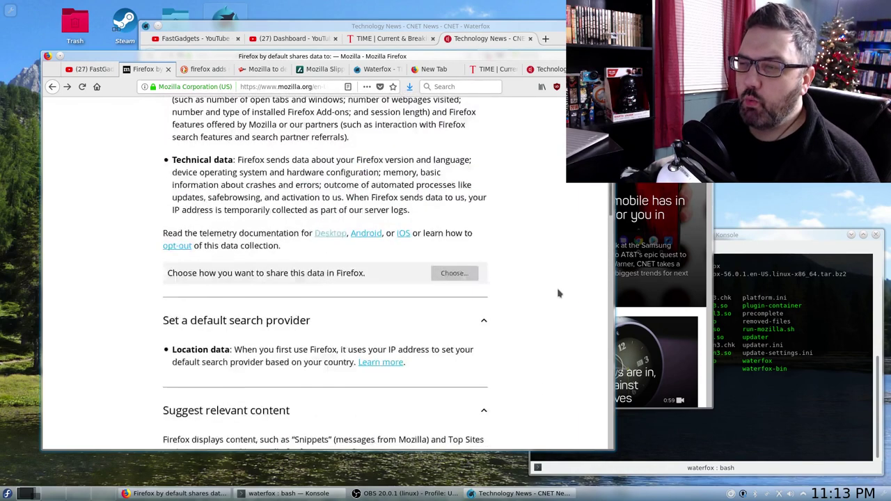
scroll(559, 294, "down", 3)
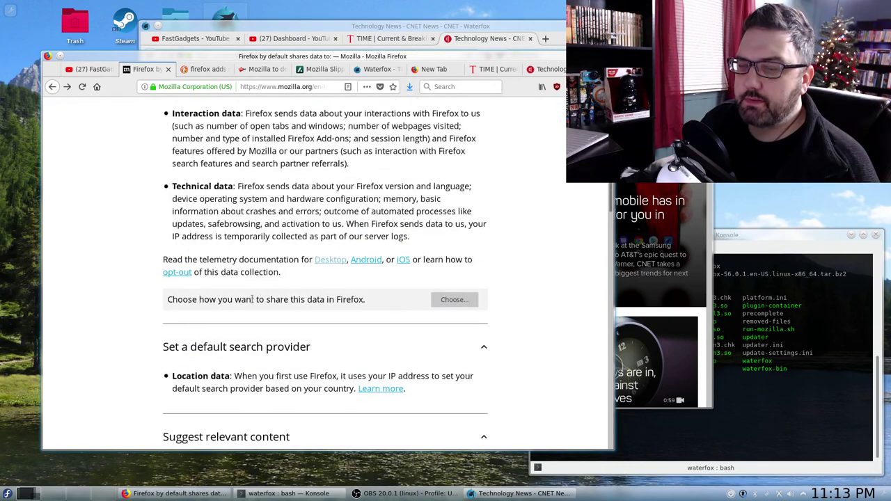
left_click_drag(168, 301, 385, 312)
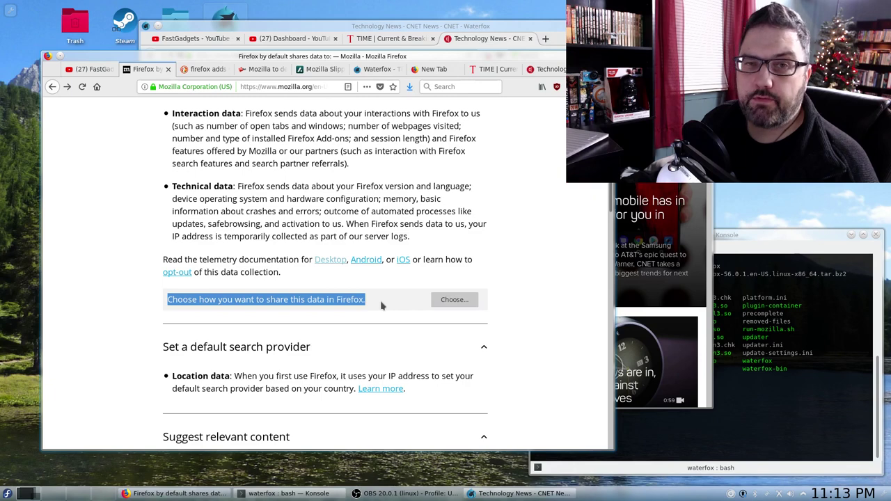
Step: Open Firefox's Preferences from the main menu at the Privacy & Security section
left_click(446, 300)
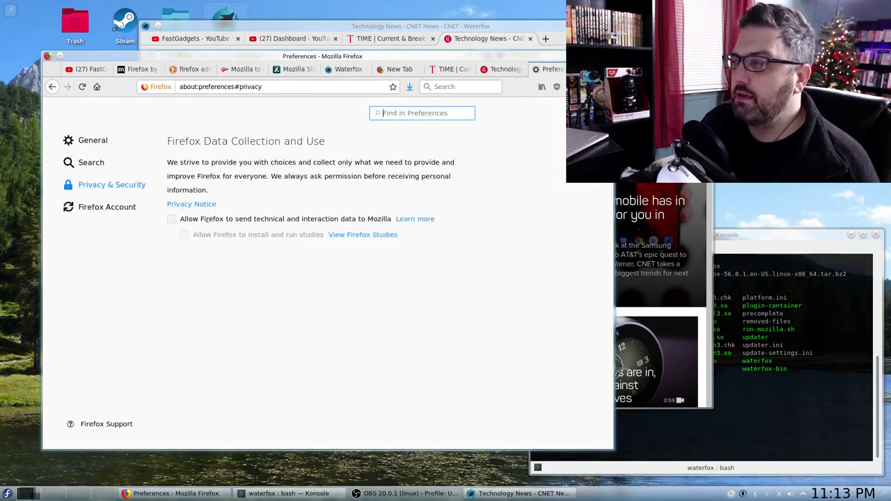
left_click(603, 86)
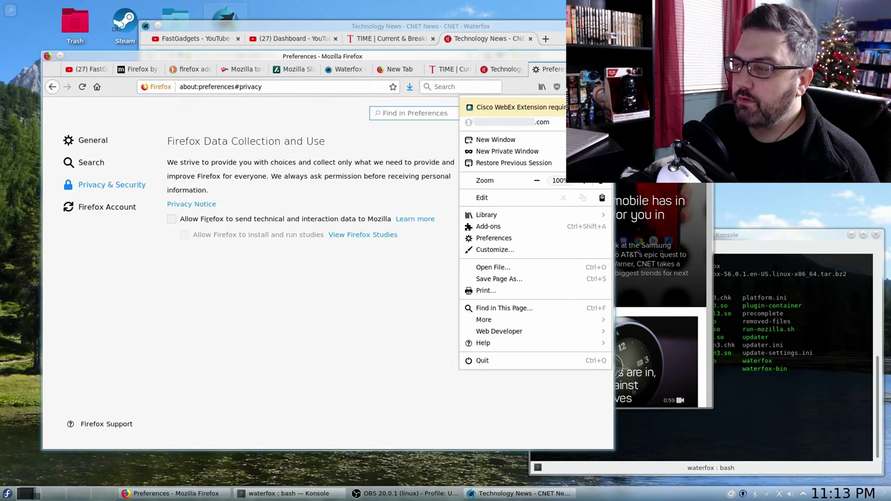
left_click(511, 239)
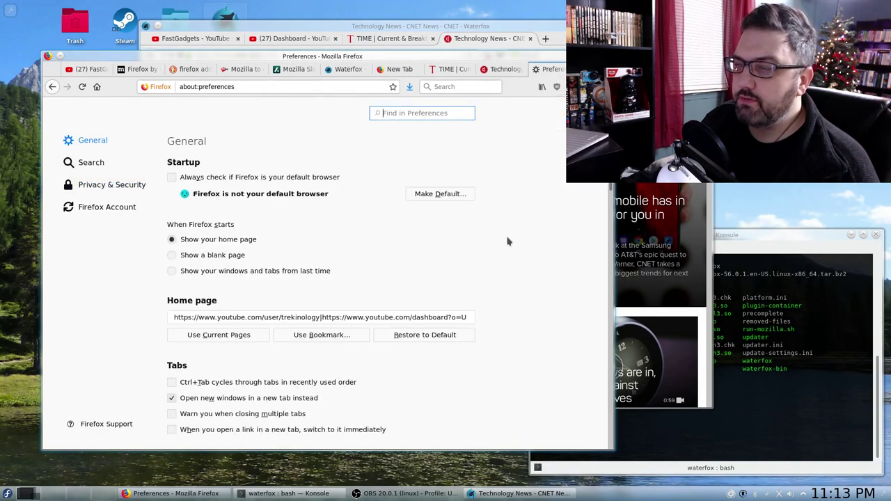
left_click(78, 189)
Step: Scroll past Tracking Protection to Firefox Data Collection and Use, where technical and interaction data sharing is off
scroll(535, 292, "down", 1)
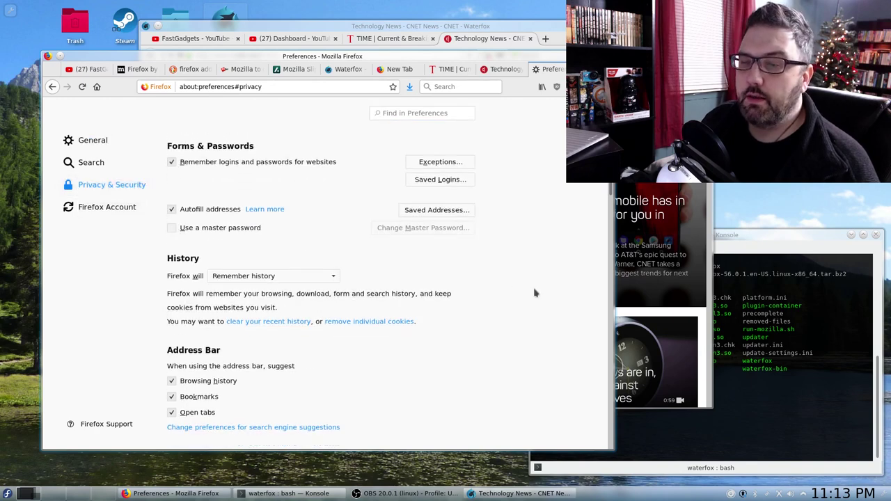
scroll(534, 293, "down", 3)
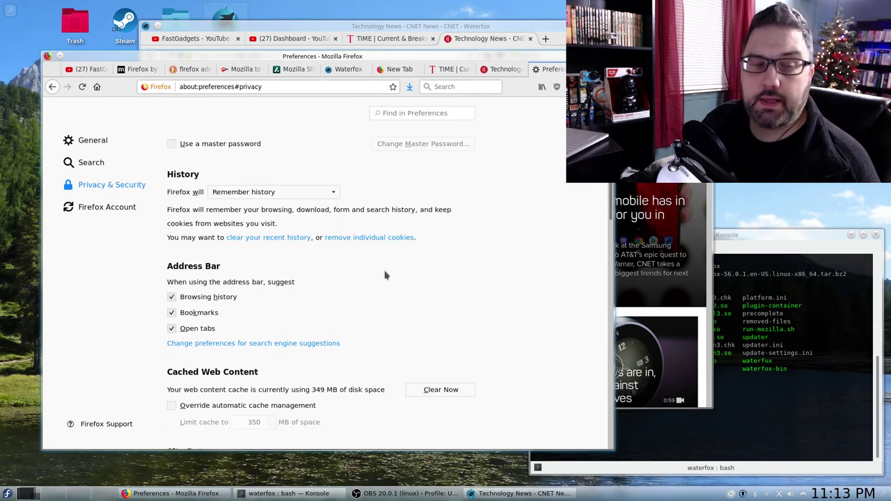
scroll(361, 235, "down", 7)
scroll(392, 225, "up", 5)
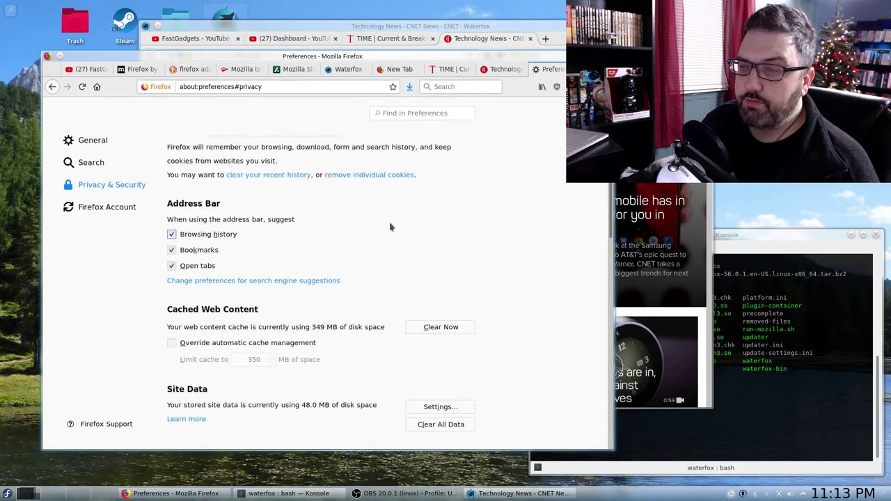
scroll(438, 239, "down", 2)
scroll(438, 239, "up", 2)
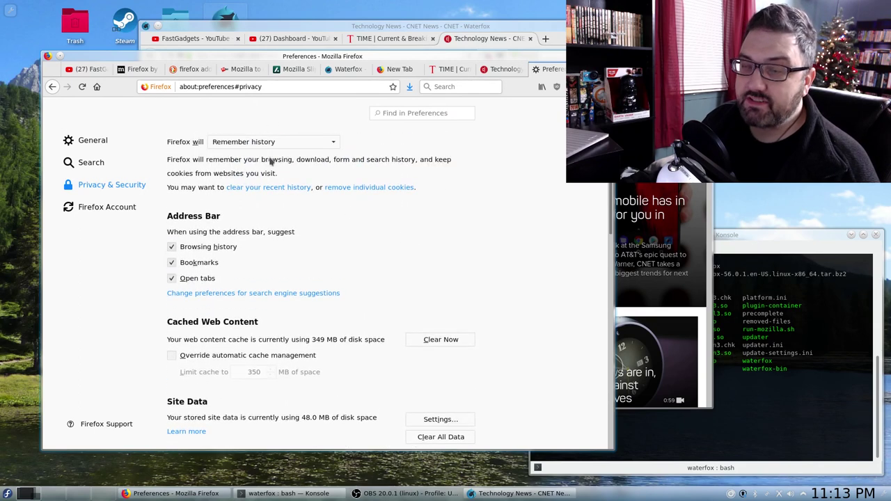
scroll(478, 225, "down", 3)
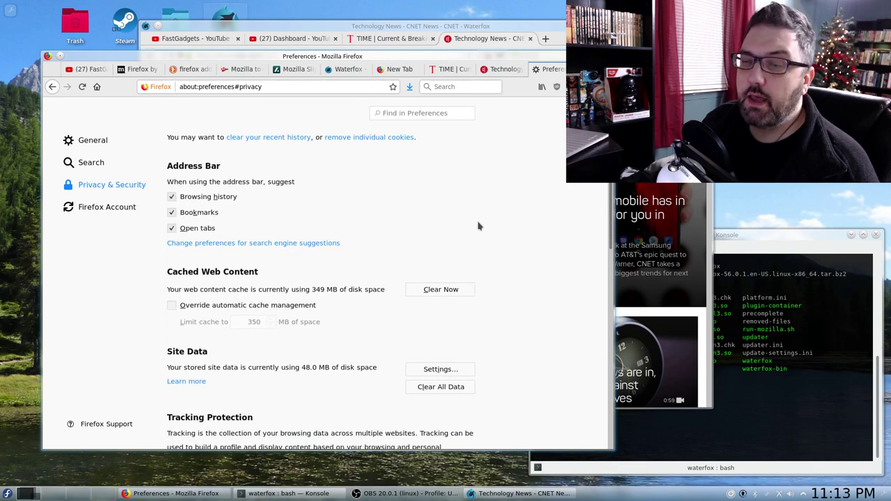
scroll(479, 269, "down", 2)
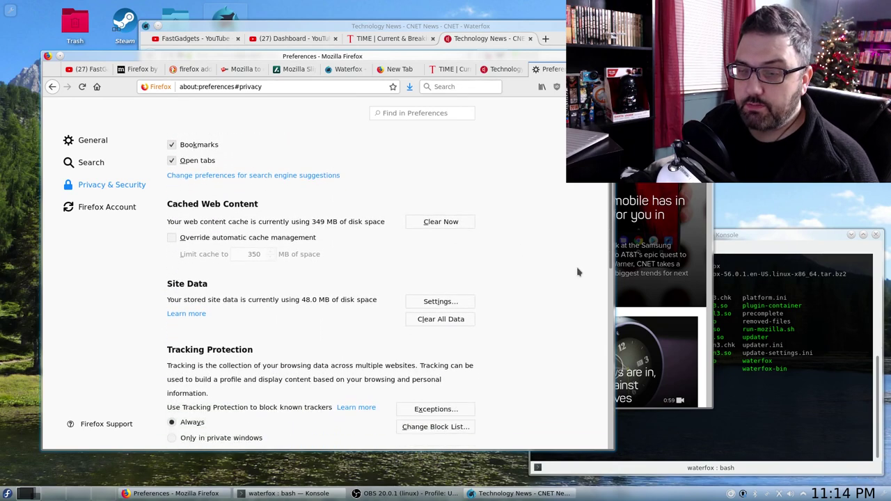
scroll(556, 275, "down", 2)
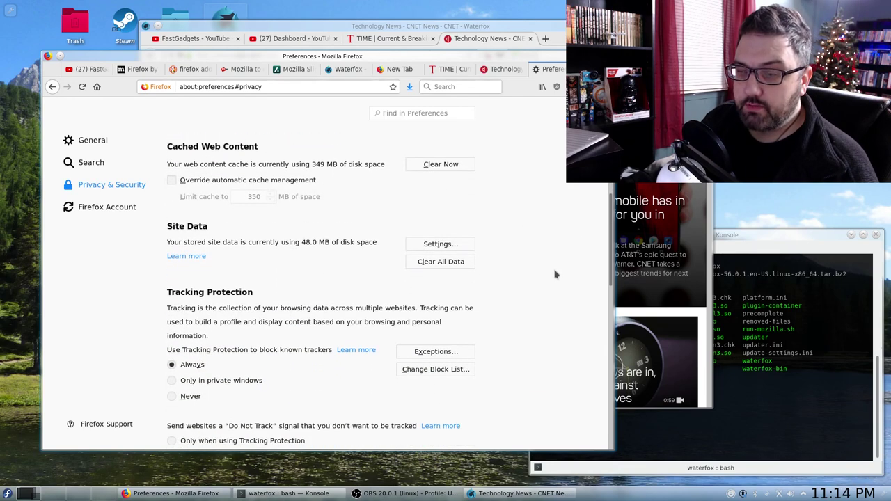
scroll(555, 274, "down", 6)
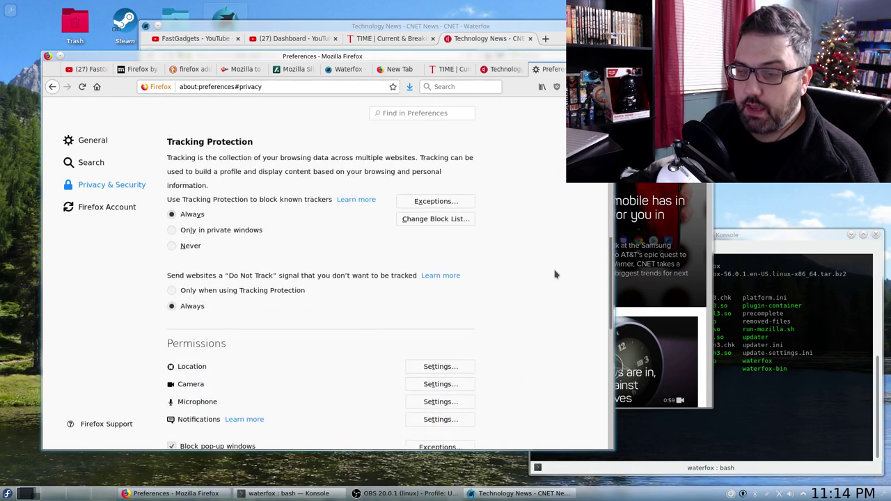
scroll(555, 274, "down", 1)
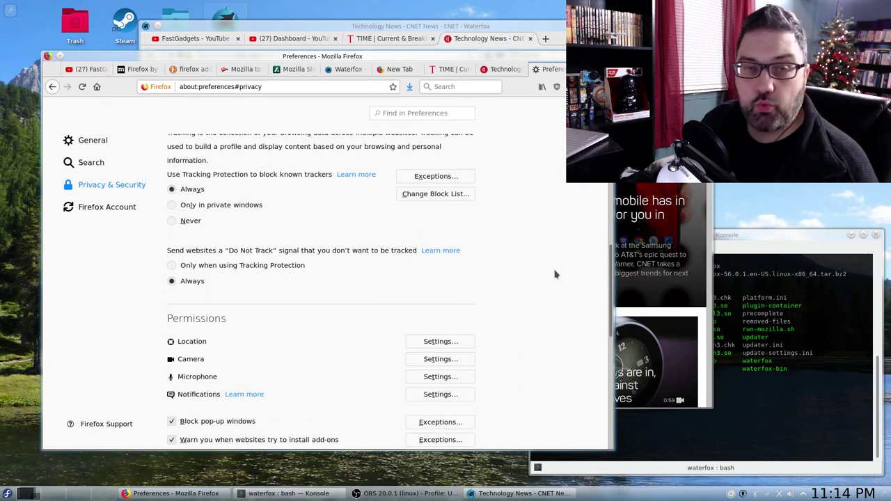
scroll(555, 274, "down", 2)
scroll(555, 274, "down", 11)
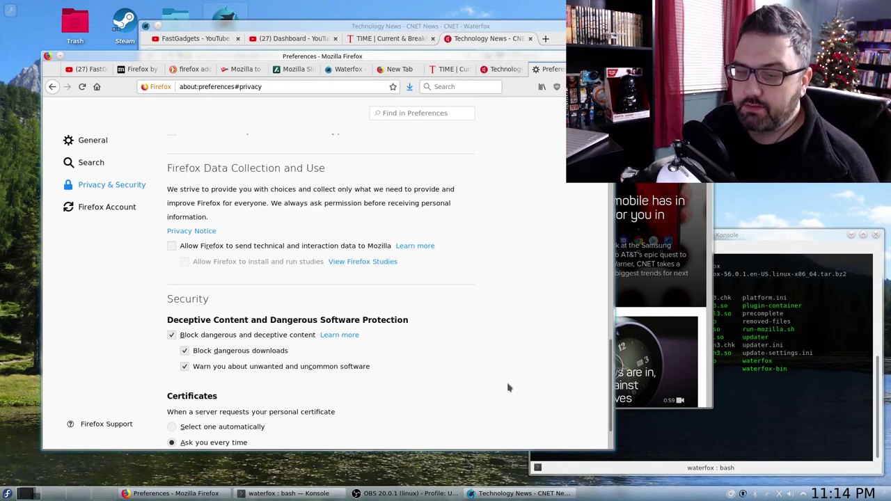
scroll(509, 386, "down", 1)
scroll(508, 386, "down", 2)
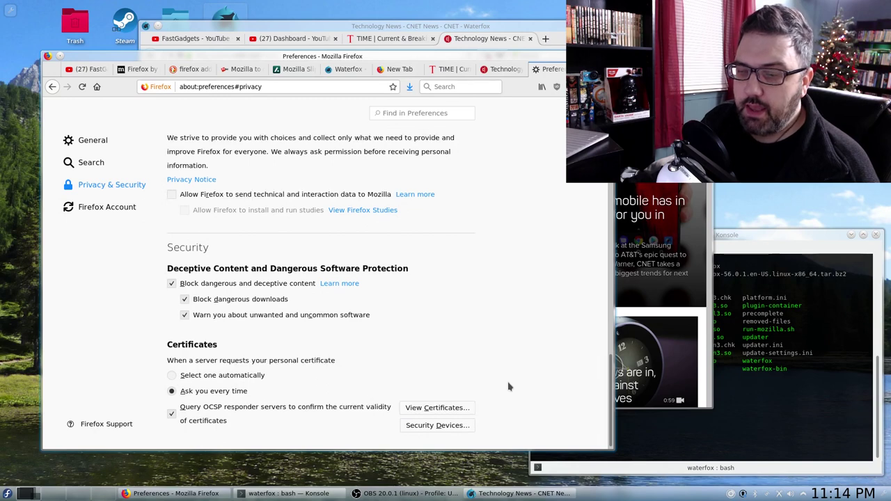
scroll(508, 387, "up", 7)
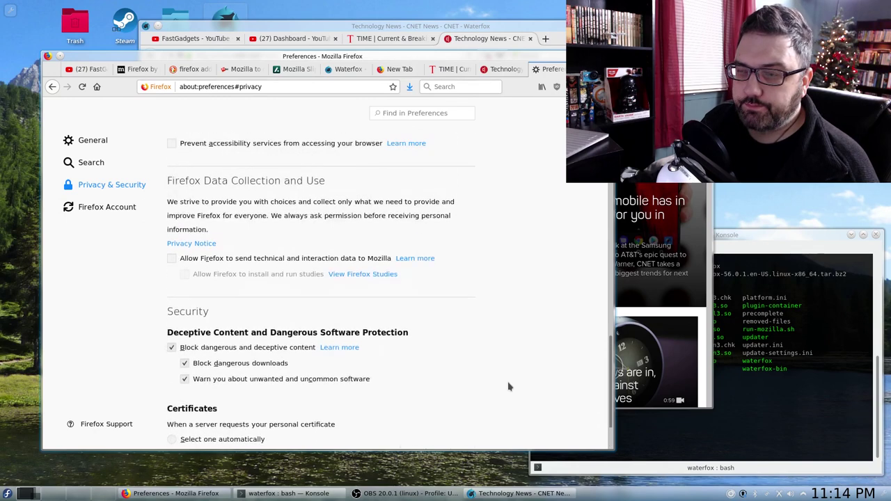
scroll(508, 387, "up", 5)
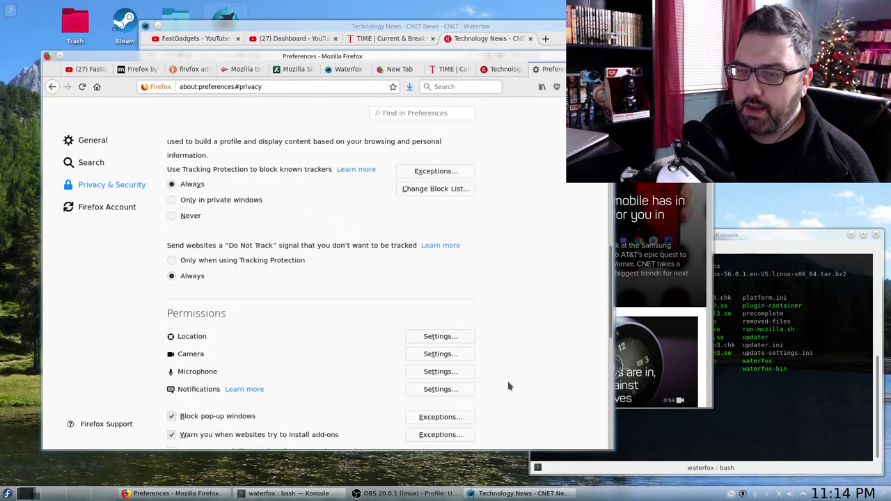
scroll(508, 386, "up", 1)
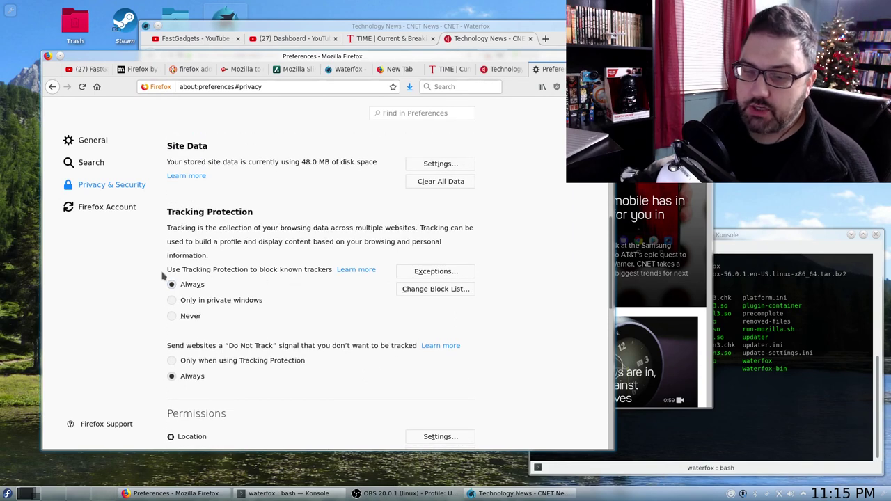
scroll(526, 355, "down", 1)
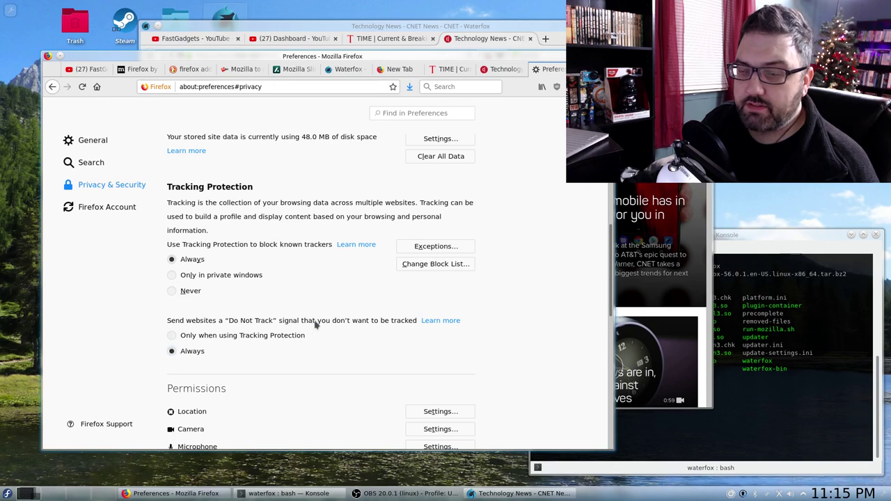
scroll(559, 376, "up", 2)
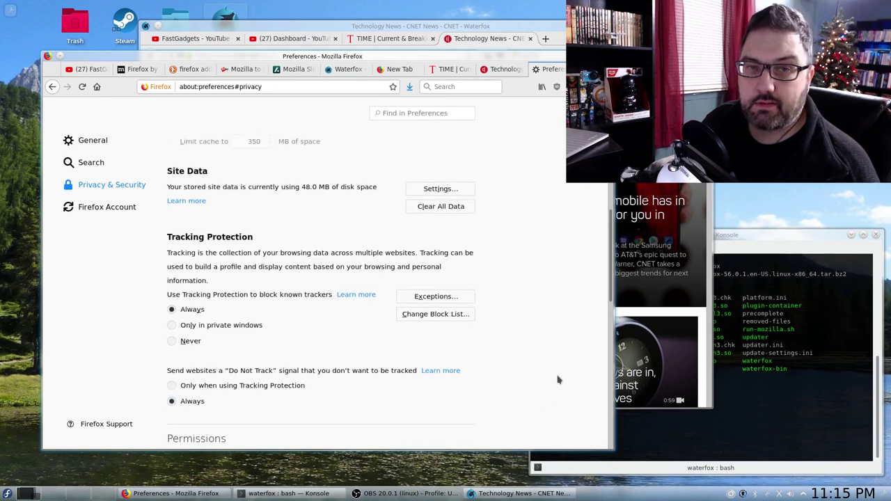
scroll(591, 346, "up", 10)
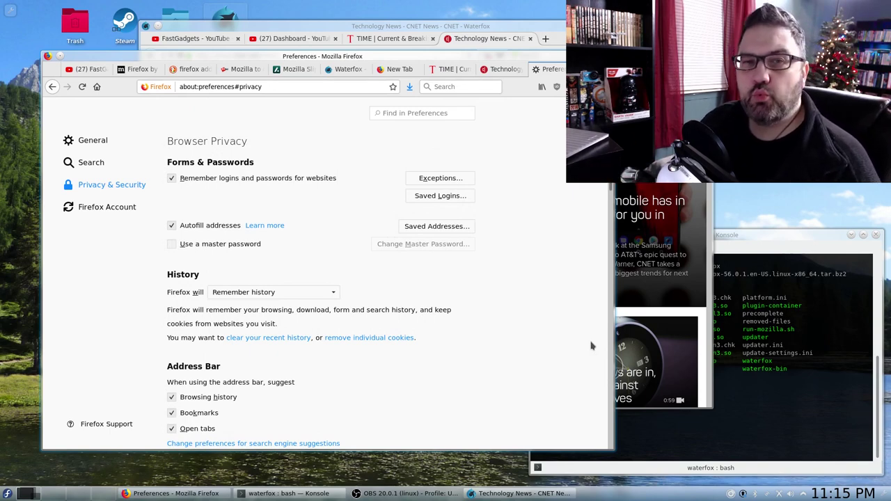
scroll(480, 368, "down", 5)
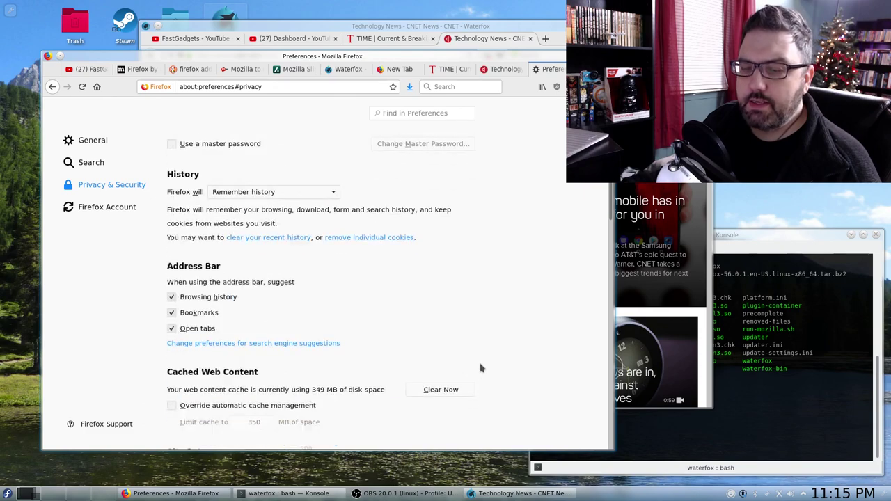
scroll(523, 362, "down", 6)
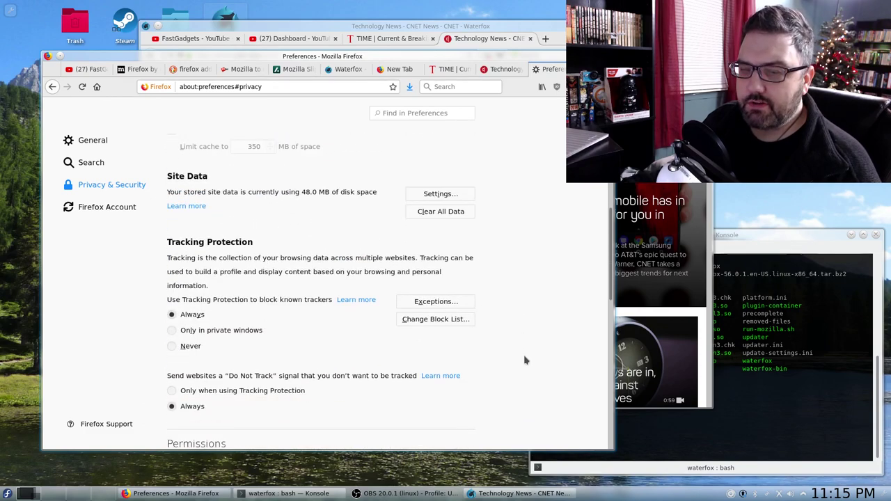
scroll(528, 359, "down", 7)
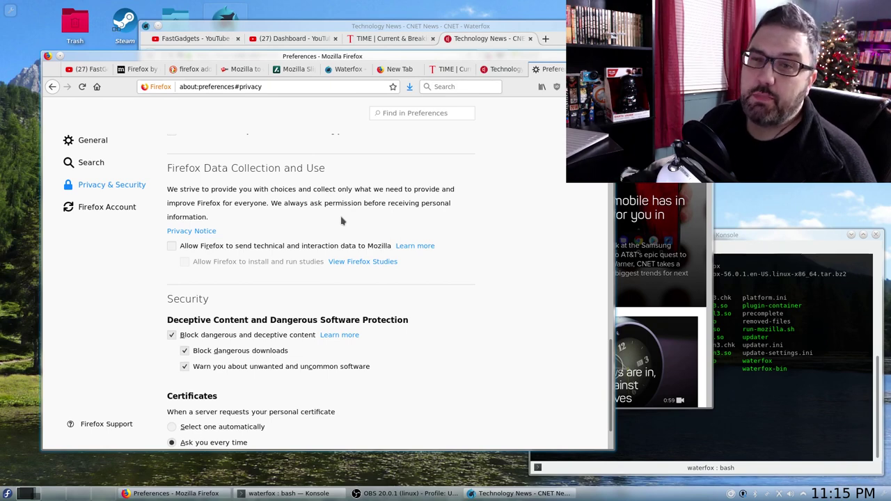
Step: Raise the Waterfox CNET Technology News window above Firefox's preferences
left_click(481, 26)
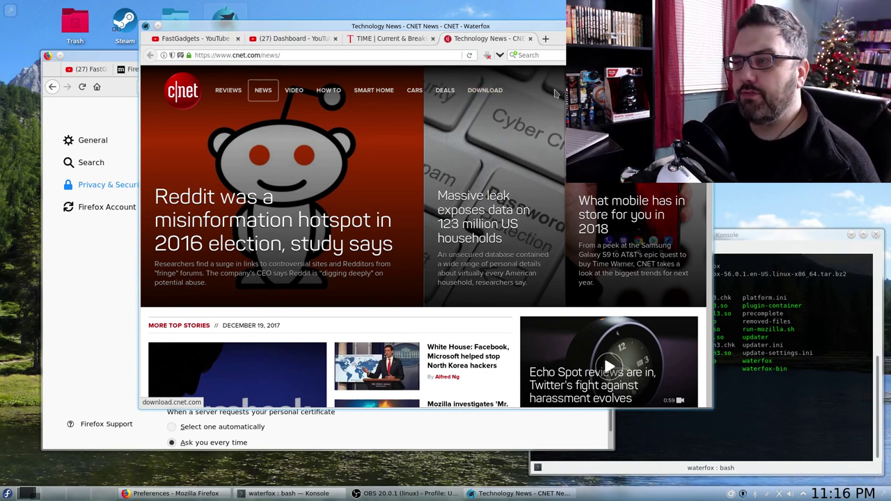
Step: Raise Firefox's Privacy & Security preferences window over Waterfox's CNET news page
left_click(100, 287)
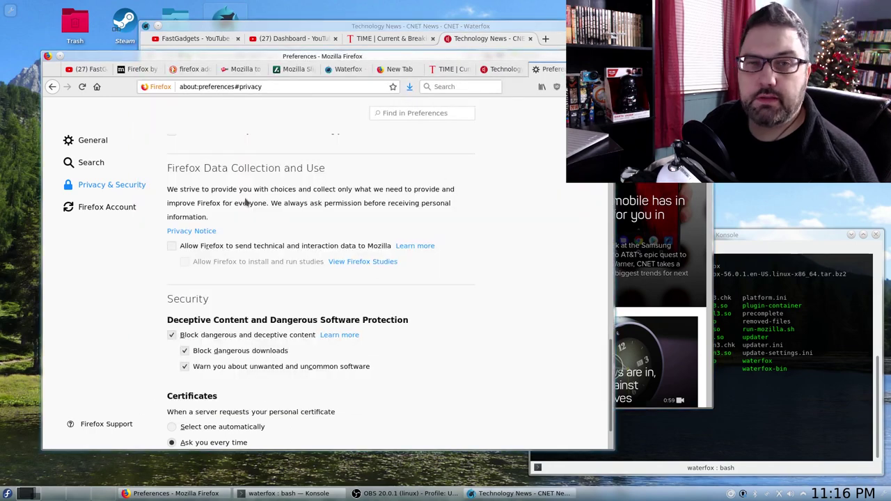